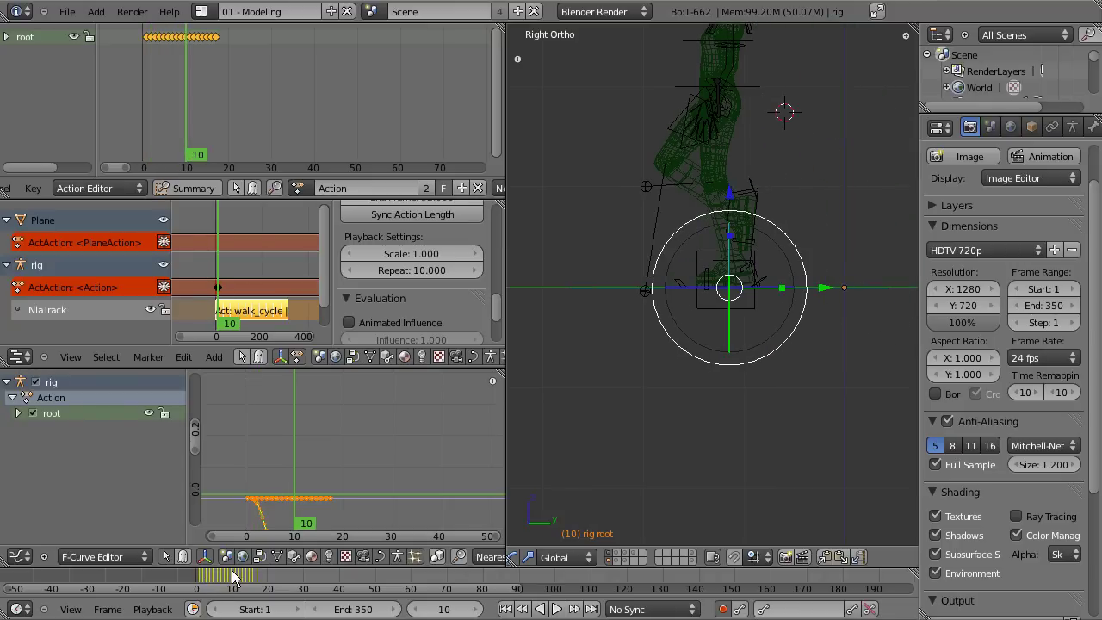
# Advance the playhead to frame 17 and recentre the character in the 3D view.
pyautogui.moveTo(237, 578); pyautogui.dragTo(257, 575)
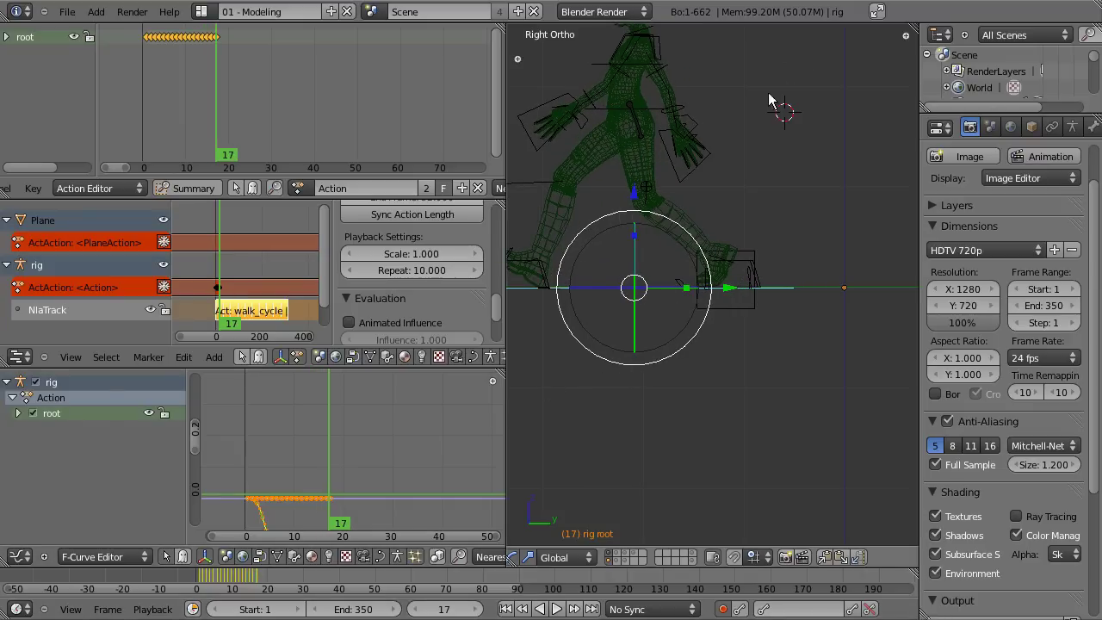
pyautogui.keyDown('shift'); pyautogui.moveTo(653, 211); pyautogui.dragTo(698, 288, button='middle'); pyautogui.keyUp('shift')
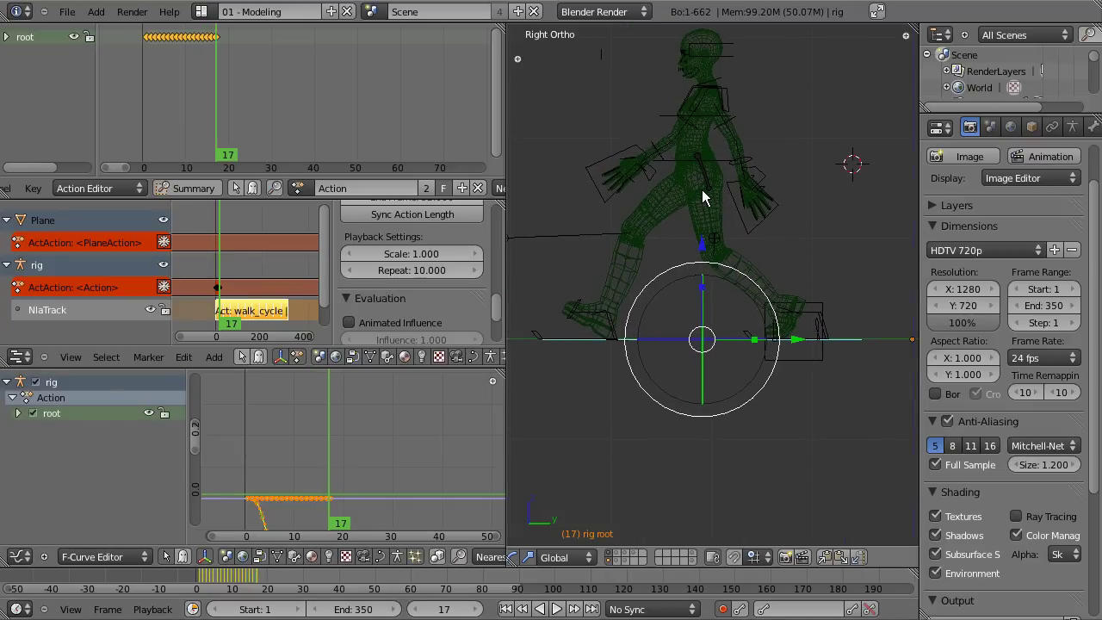
pyautogui.scroll(1, 702, 189)
pyautogui.scroll(3, 725, 174)
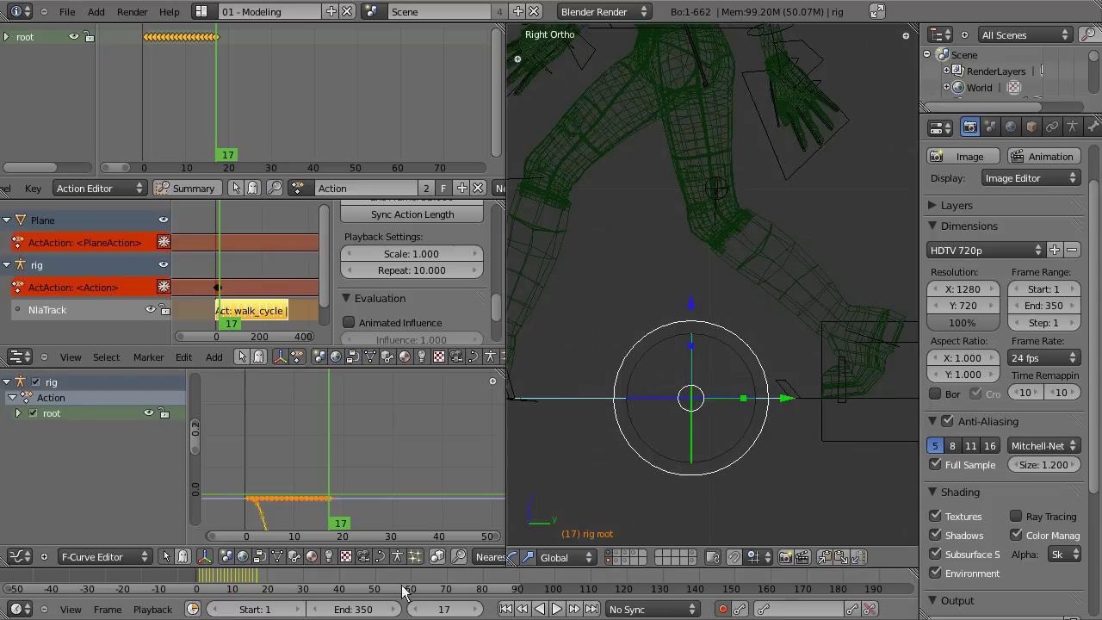
pyautogui.moveTo(252, 581)
pyautogui.mouseDown()
pyautogui.moveTo(217, 586)
pyautogui.moveTo(258, 586)
pyautogui.mouseUp()
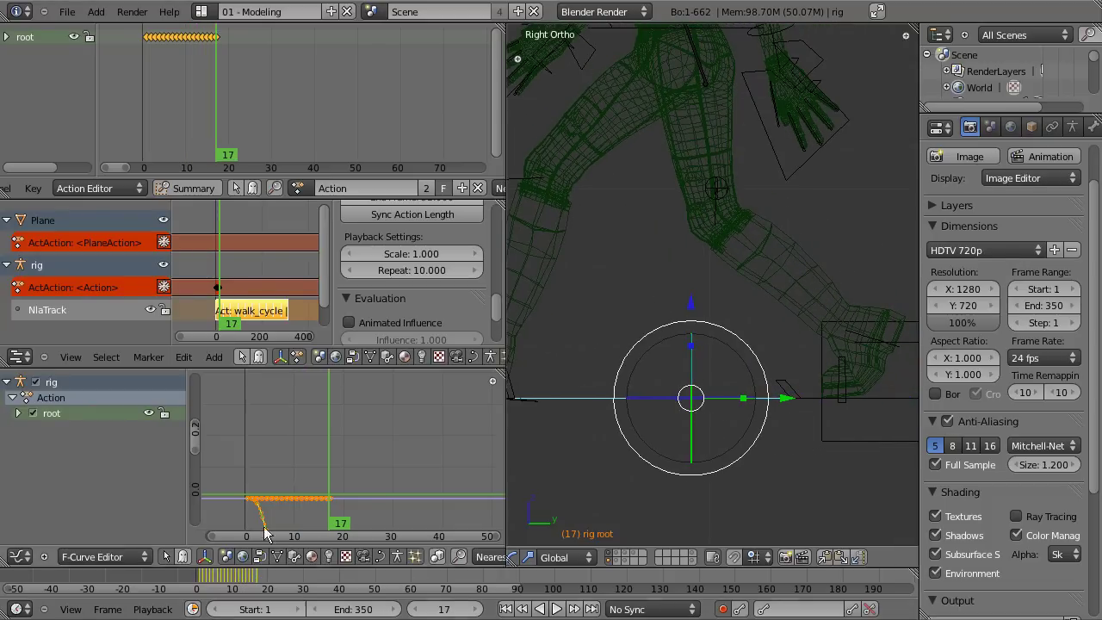
# Reselect the root bone and show its Transform panel in the N sidebar.
pyautogui.moveTo(615, 339); pyautogui.dragTo(721, 457, button='middle')
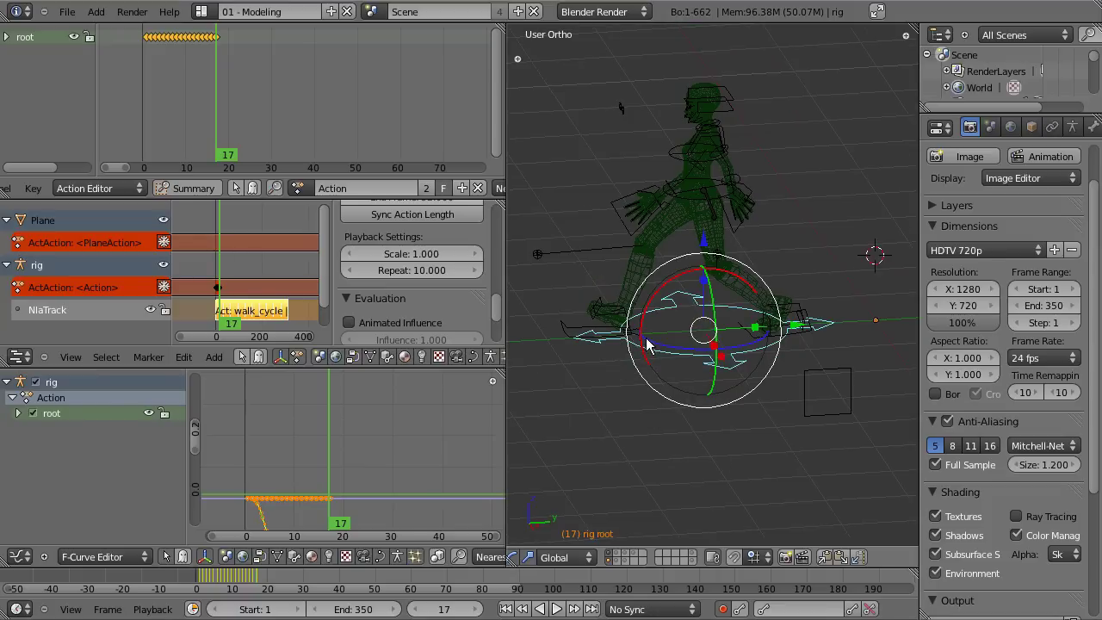
pyautogui.press('a')
pyautogui.rightClick(686, 340)
pyautogui.press('n')
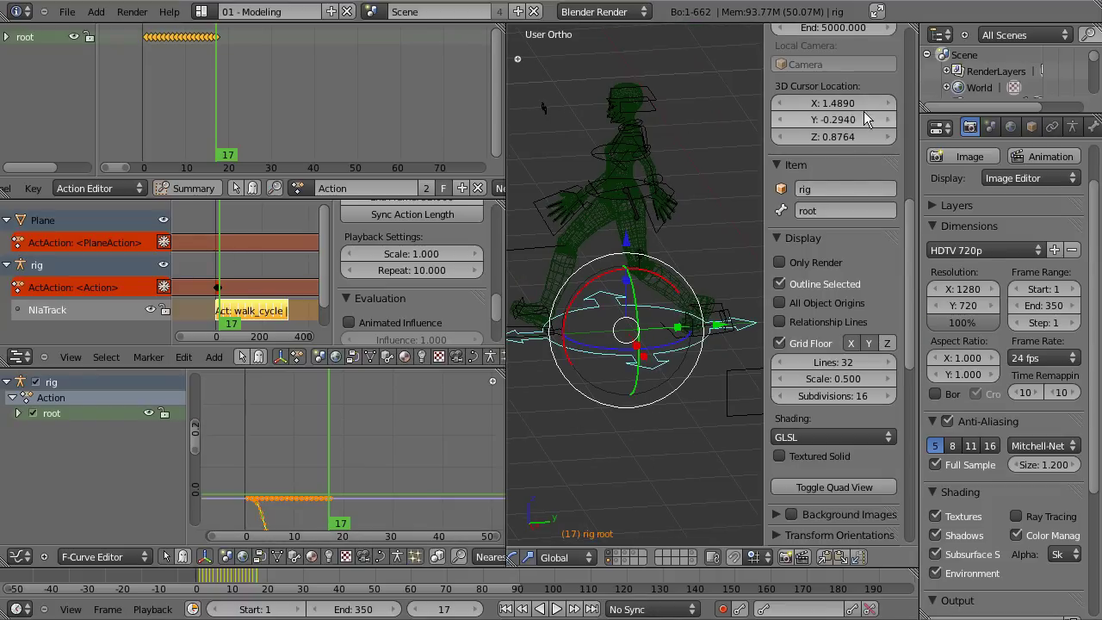
pyautogui.scroll(5, 854, 96)
pyautogui.scroll(5, 878, 95)
pyautogui.scroll(2, 879, 94)
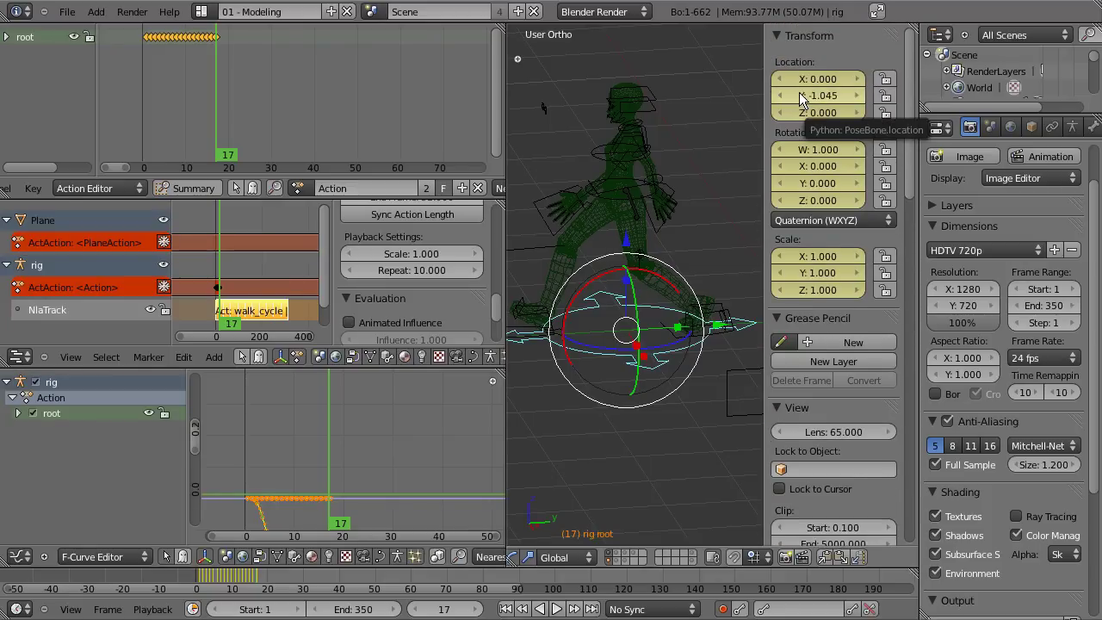
pyautogui.press('-')
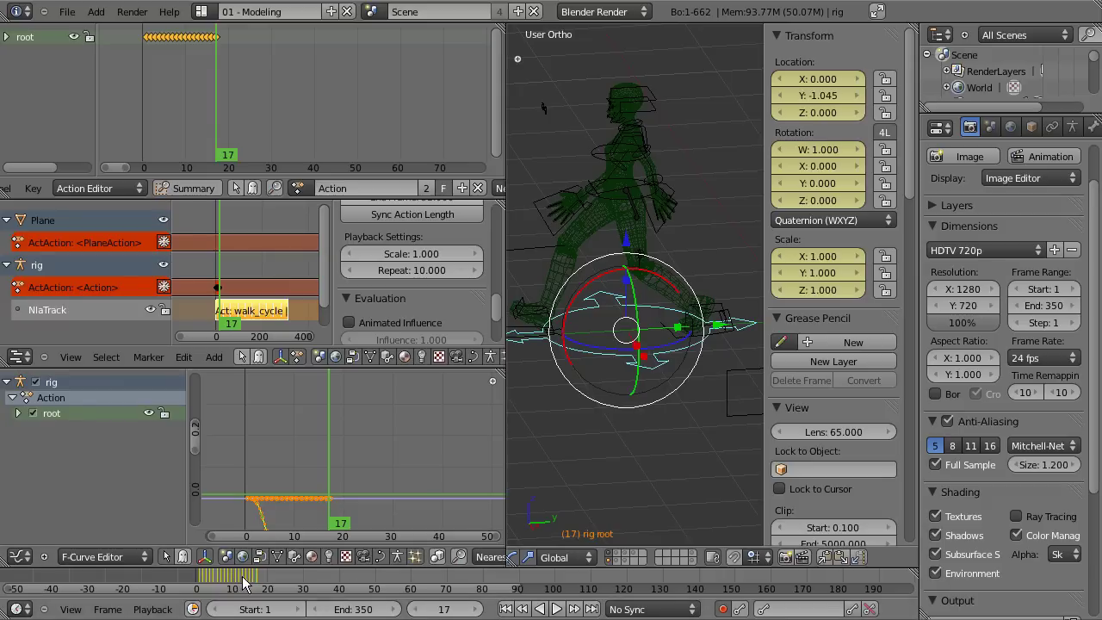
# Return to frame 0 and frame the selected root bone in the view, zoomed in.
pyautogui.moveTo(255, 584)
pyautogui.mouseDown()
pyautogui.moveTo(207, 584)
pyautogui.moveTo(250, 562)
pyautogui.moveTo(191, 588)
pyautogui.moveTo(239, 575)
pyautogui.moveTo(198, 576)
pyautogui.mouseUp()
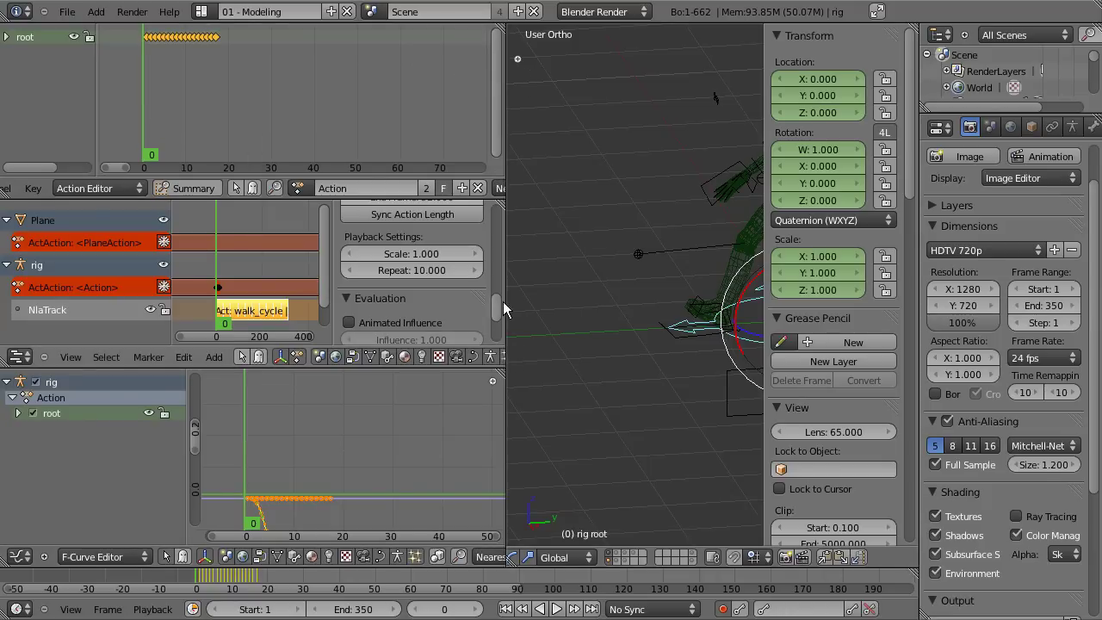
pyautogui.press('KP_Decimal')
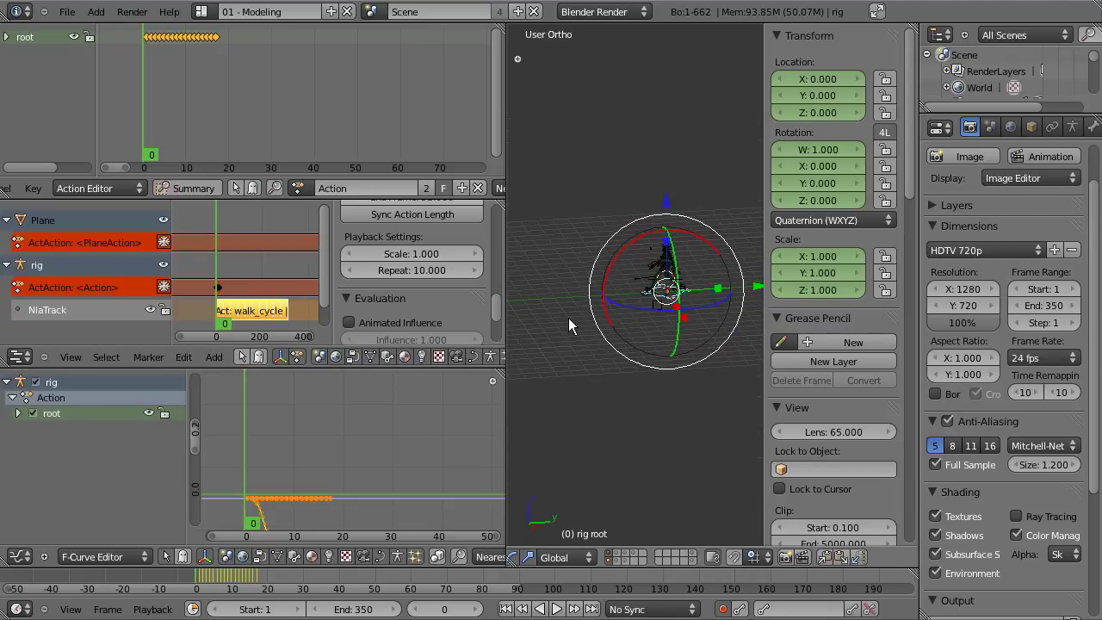
pyautogui.scroll(2, 659, 293)
pyautogui.scroll(3, 708, 267)
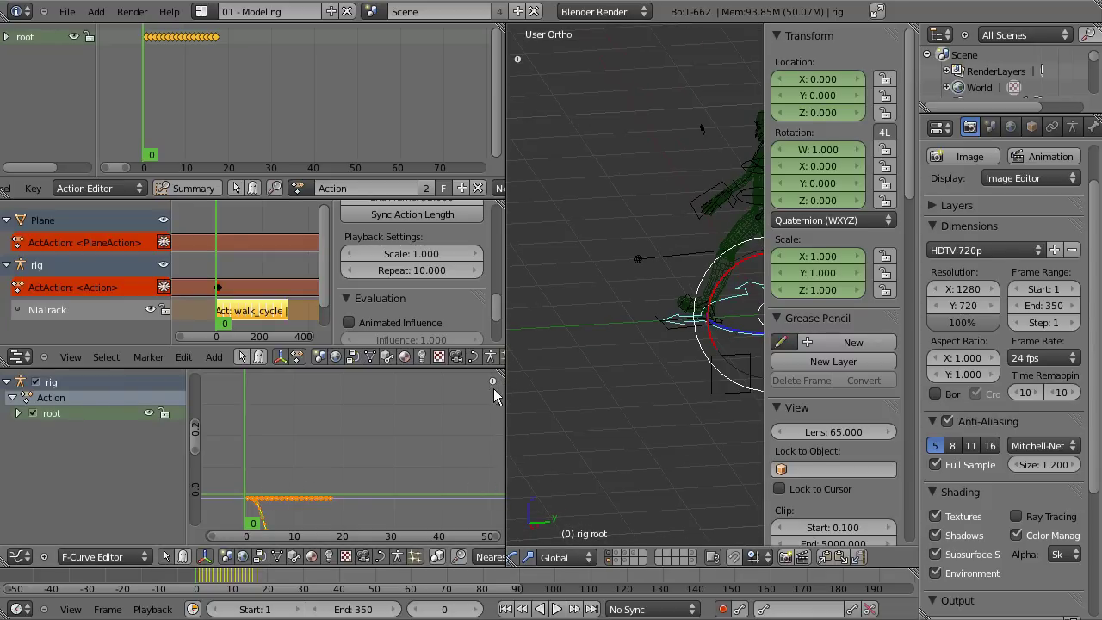
# Expand the root channel group and show only the Y Location (root) curve.
pyautogui.moveTo(446, 447)
pyautogui.mouseDown(button='middle')
pyautogui.moveTo(469, 234)
pyautogui.moveTo(435, 356)
pyautogui.mouseUp(button='middle')
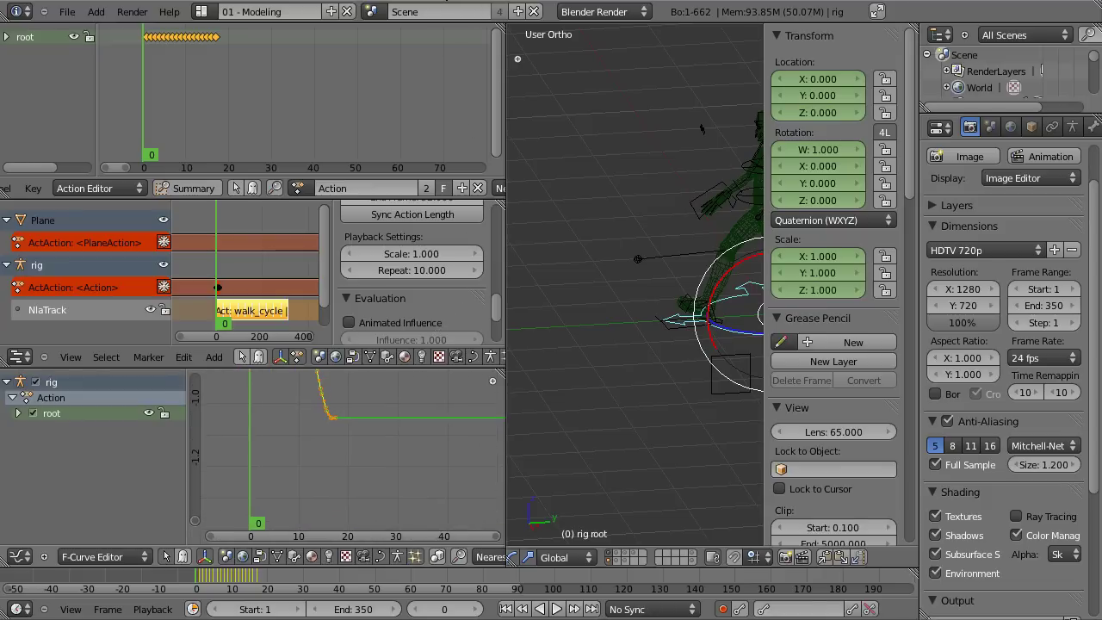
pyautogui.moveTo(416, 473); pyautogui.dragTo(433, 425, button='middle')
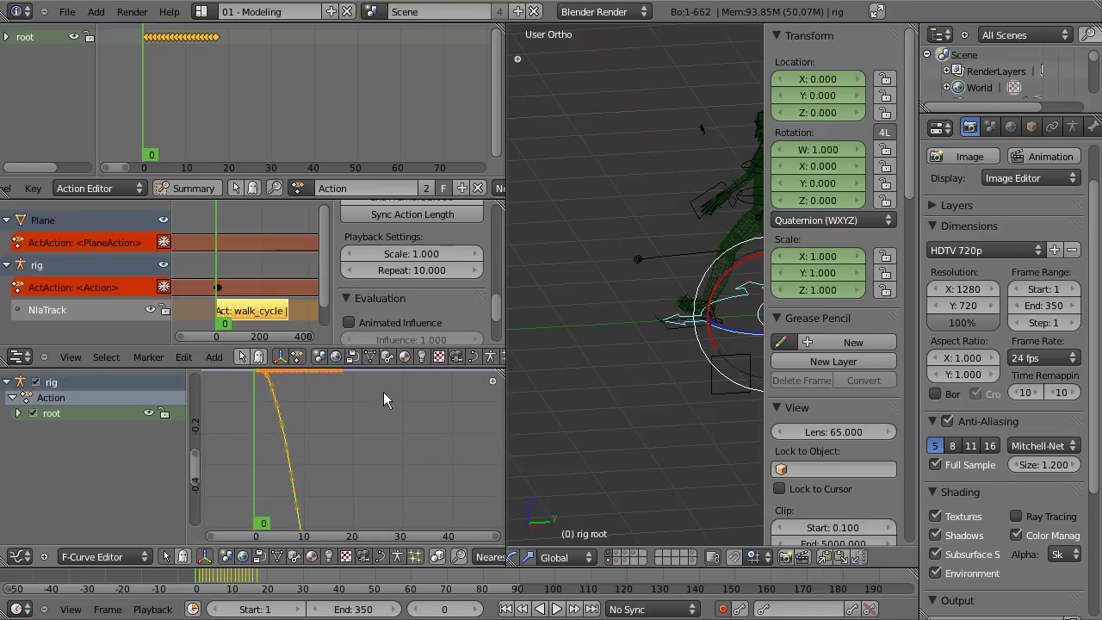
pyautogui.click(18, 414)
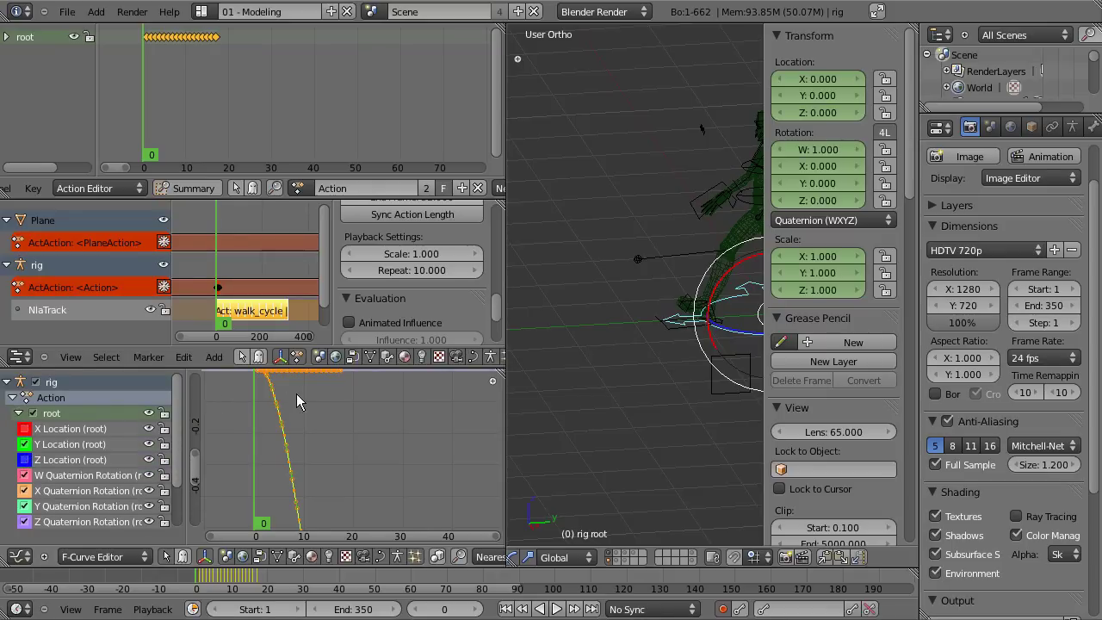
pyautogui.press('Home')
pyautogui.click(34, 383)
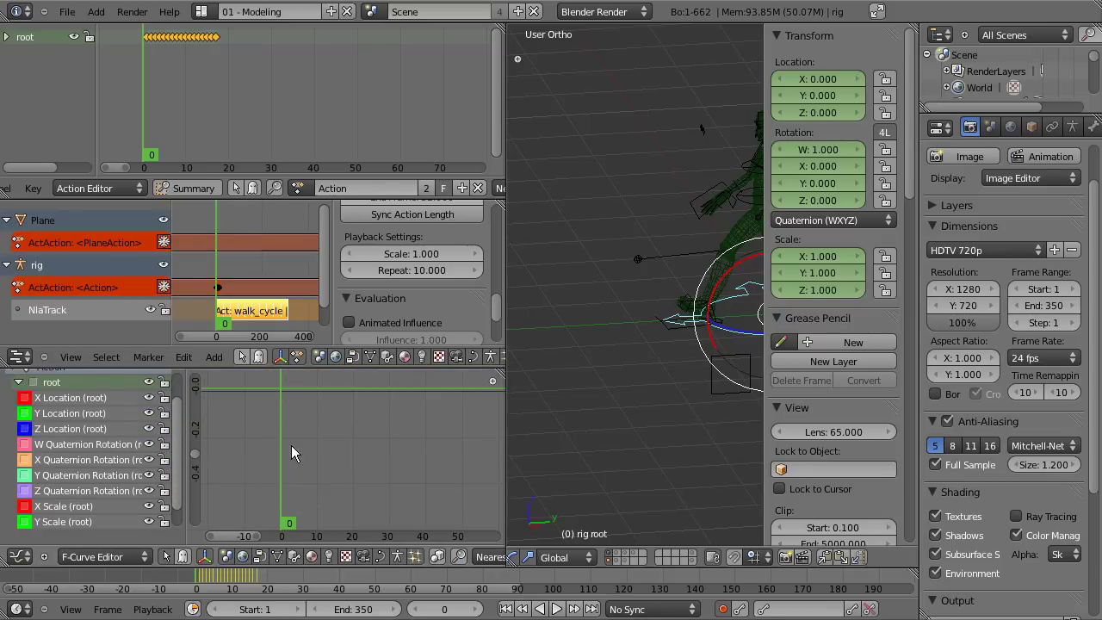
pyautogui.click(25, 413)
pyautogui.scroll(-3, 404, 430)
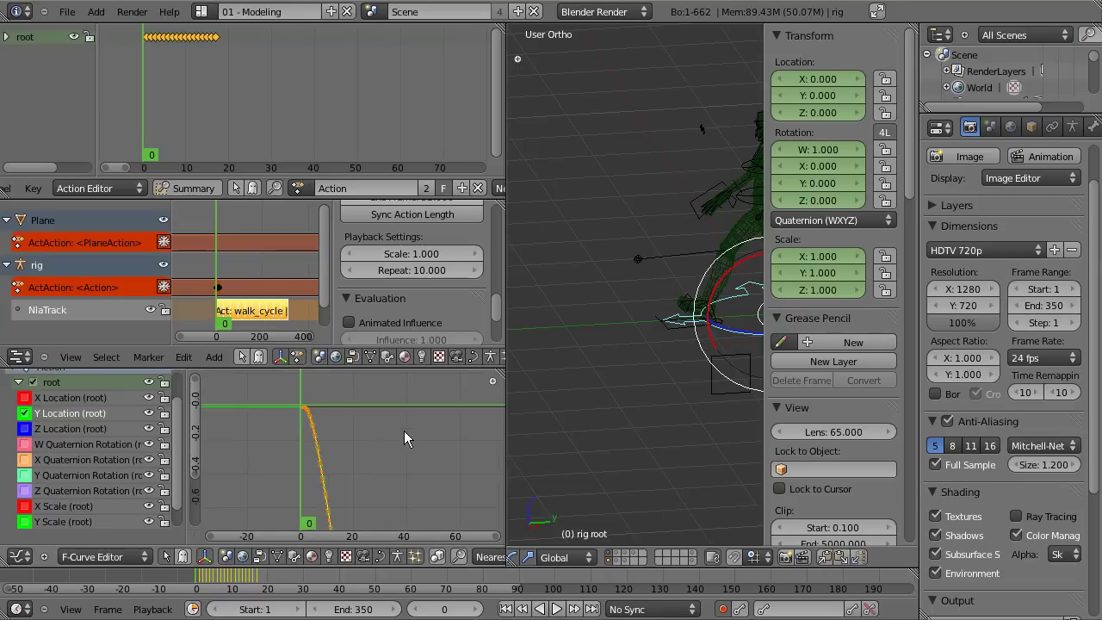
pyautogui.moveTo(393, 488); pyautogui.dragTo(379, 406, button='middle')
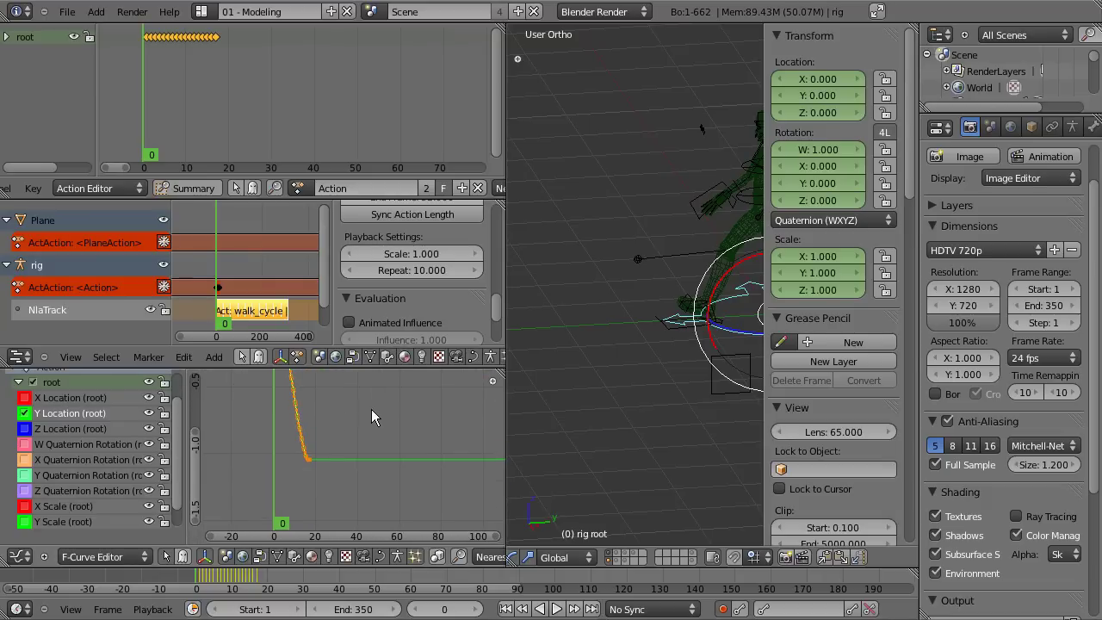
# Duplicate the root's Y Location keys, preview the walk, and slide the copy ~17 frames later.
pyautogui.hotkey('shift', 'd')
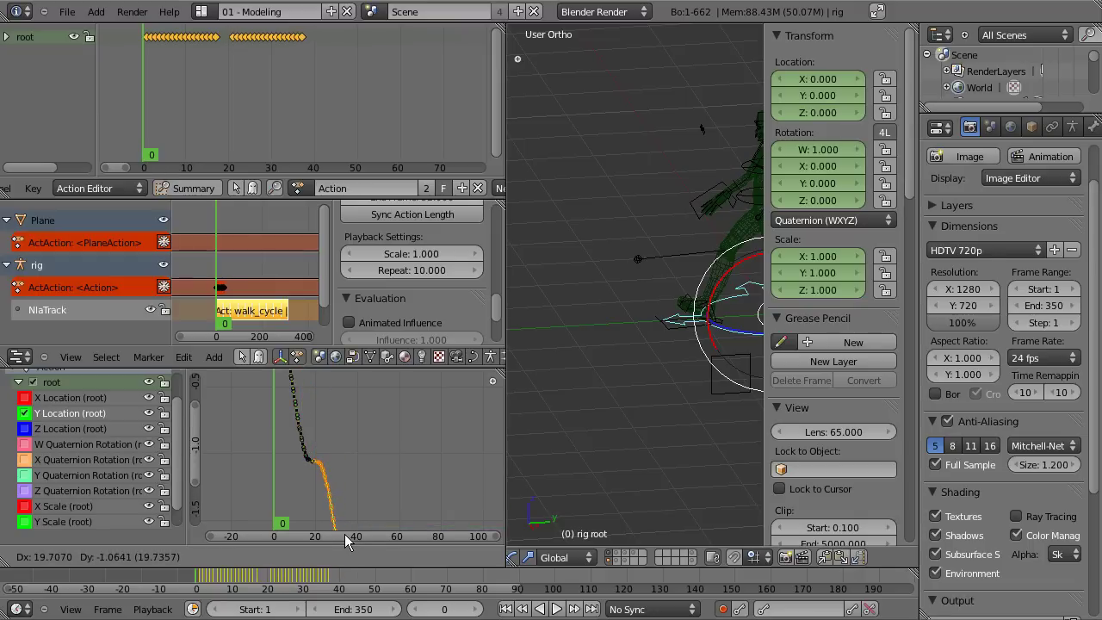
pyautogui.rightClick(357, 511)
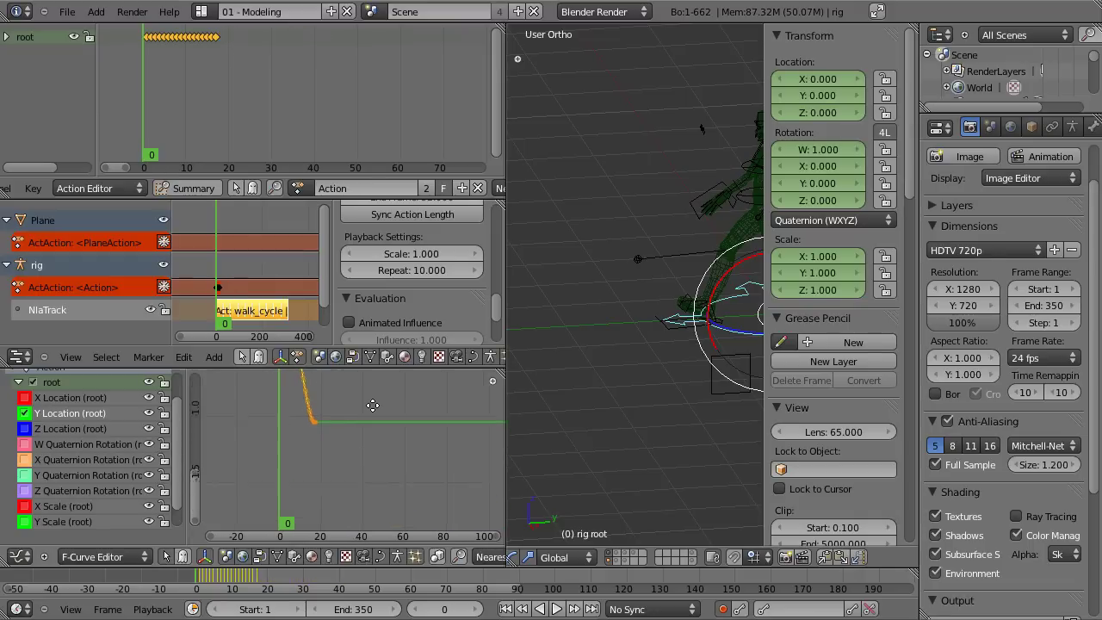
pyautogui.scroll(4, 366, 452)
pyautogui.moveTo(372, 417)
pyautogui.mouseDown(button='middle')
pyautogui.moveTo(295, 425)
pyautogui.moveTo(281, 391)
pyautogui.mouseUp(button='middle')
pyautogui.scroll(2, 295, 425)
pyautogui.hotkey('alt', 'a')
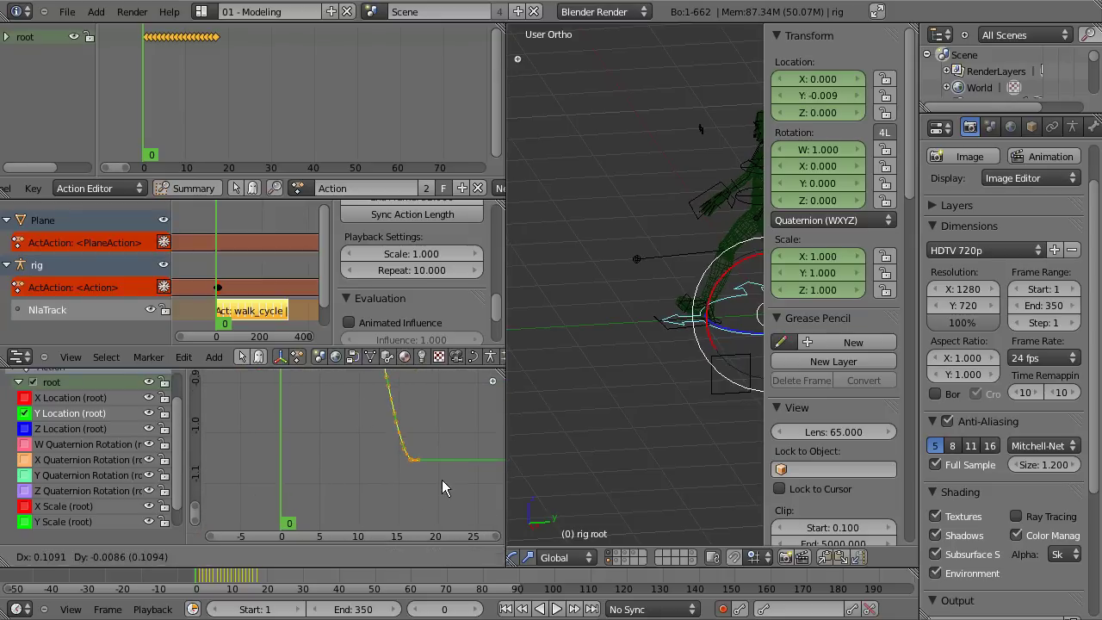
pyautogui.press('Escape')
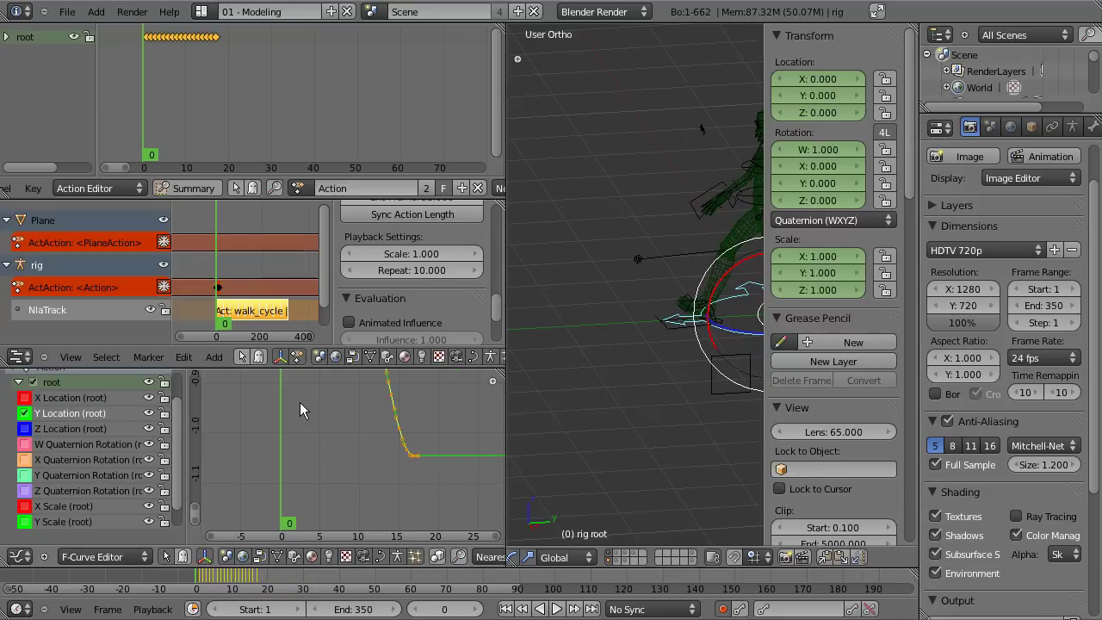
pyautogui.press('g')
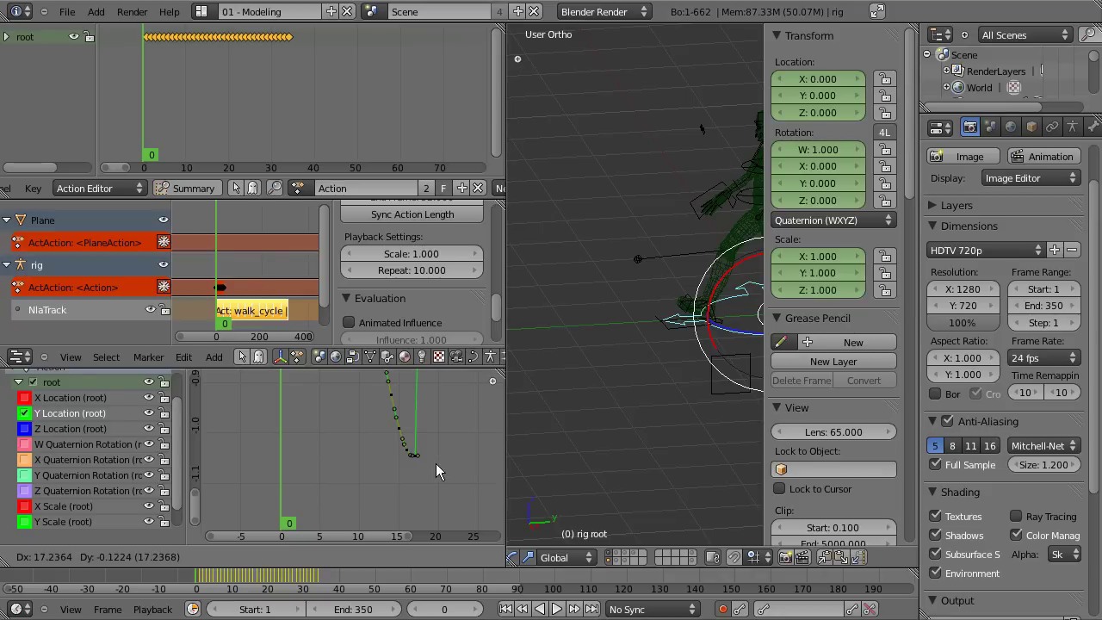
# Confirm the copied keys' new timing and bring both curve sections into view.
pyautogui.click(435, 463)
pyautogui.scroll(-5, 362, 469)
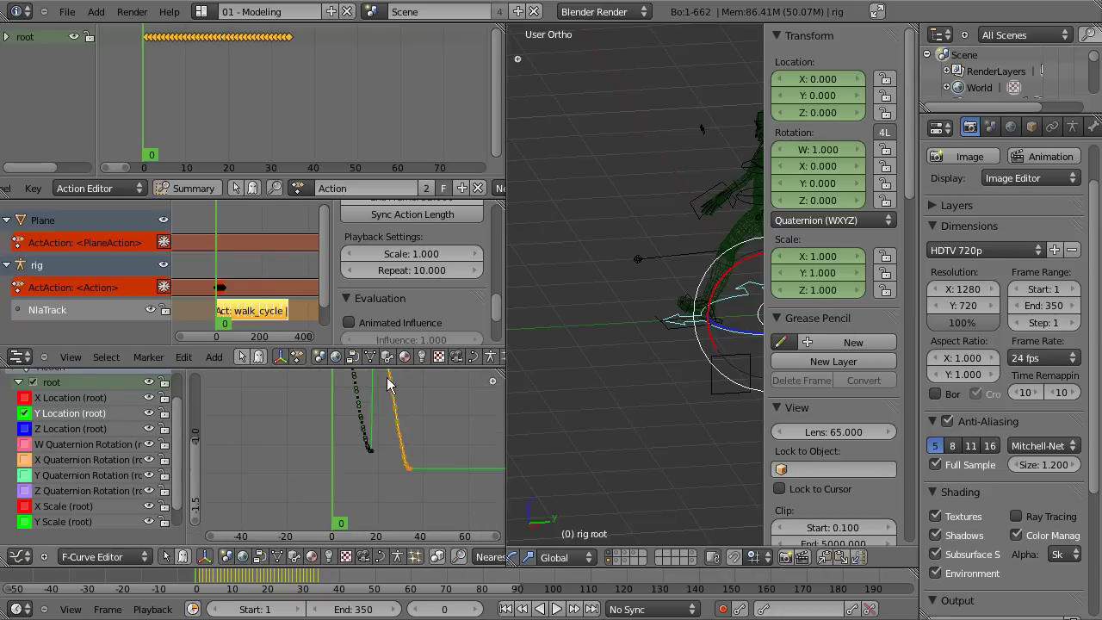
pyautogui.moveTo(387, 383)
pyautogui.mouseDown(button='middle')
pyautogui.moveTo(402, 411)
pyautogui.moveTo(388, 461)
pyautogui.mouseUp(button='middle')
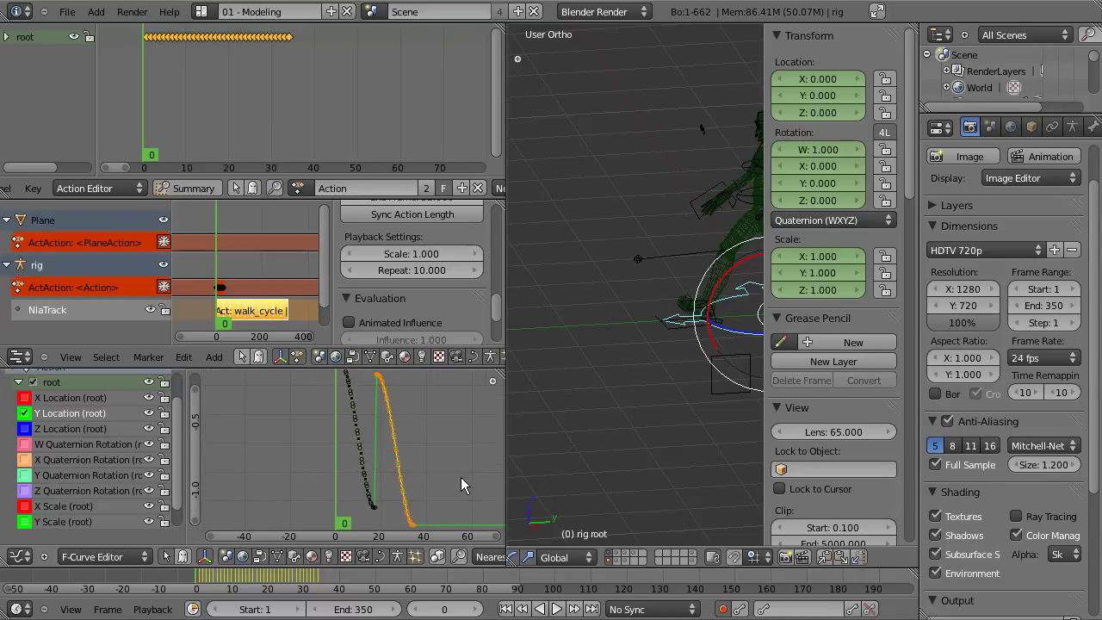
# Move the later curve section straight down so it meets the first block.
pyautogui.press('g')
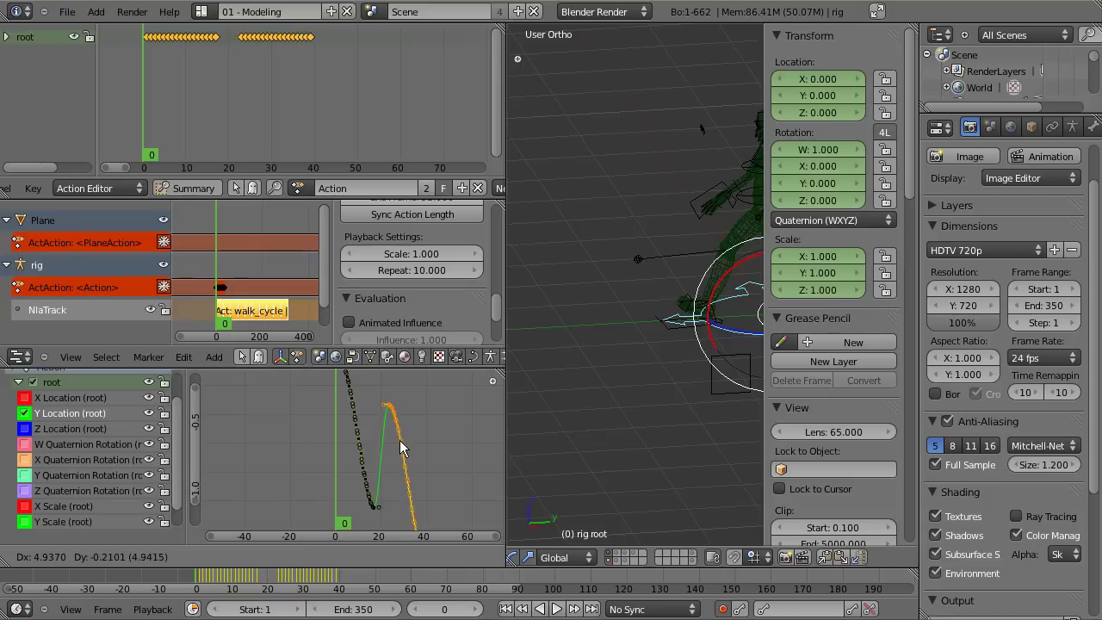
pyautogui.press('y')
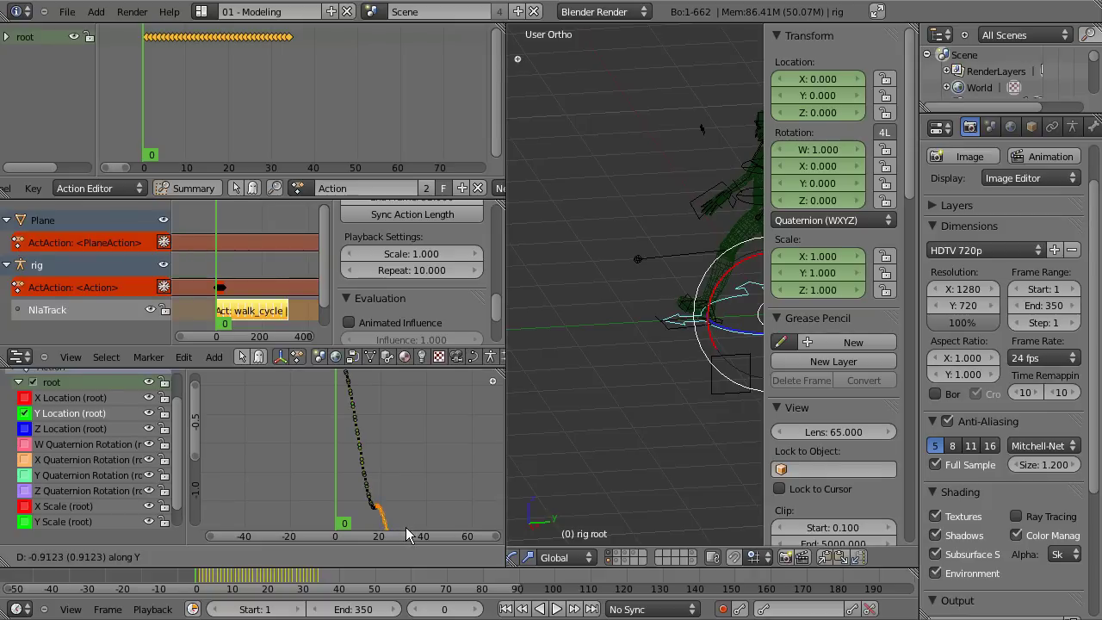
pyautogui.click(405, 526)
pyautogui.scroll(3, 409, 488)
pyautogui.scroll(2, 395, 435)
pyautogui.scroll(2, 392, 444)
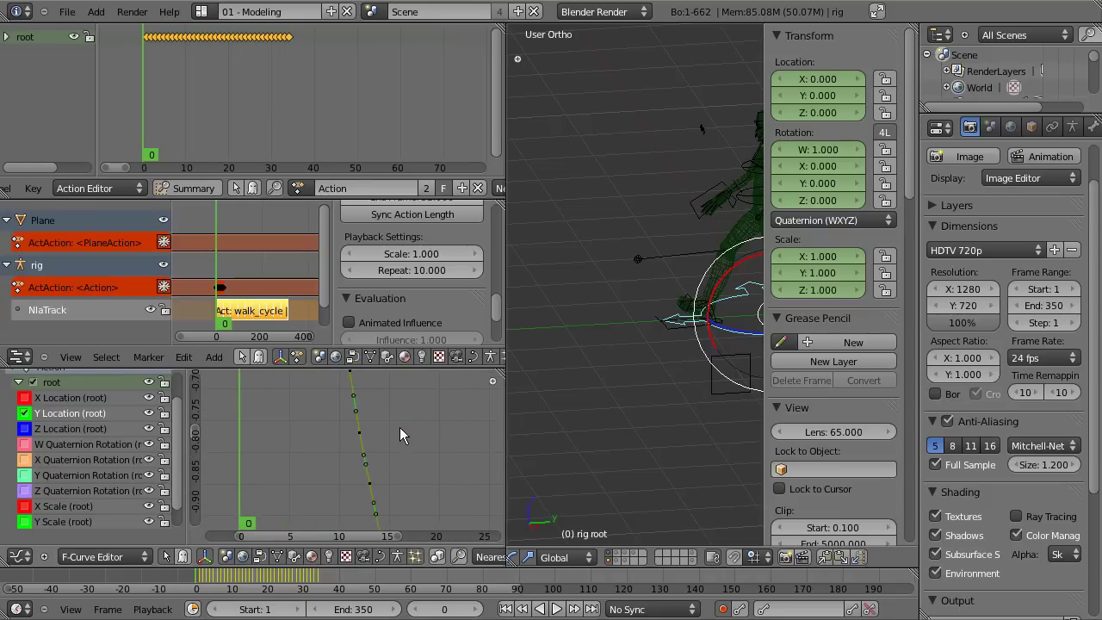
pyautogui.scroll(1, 440, 452)
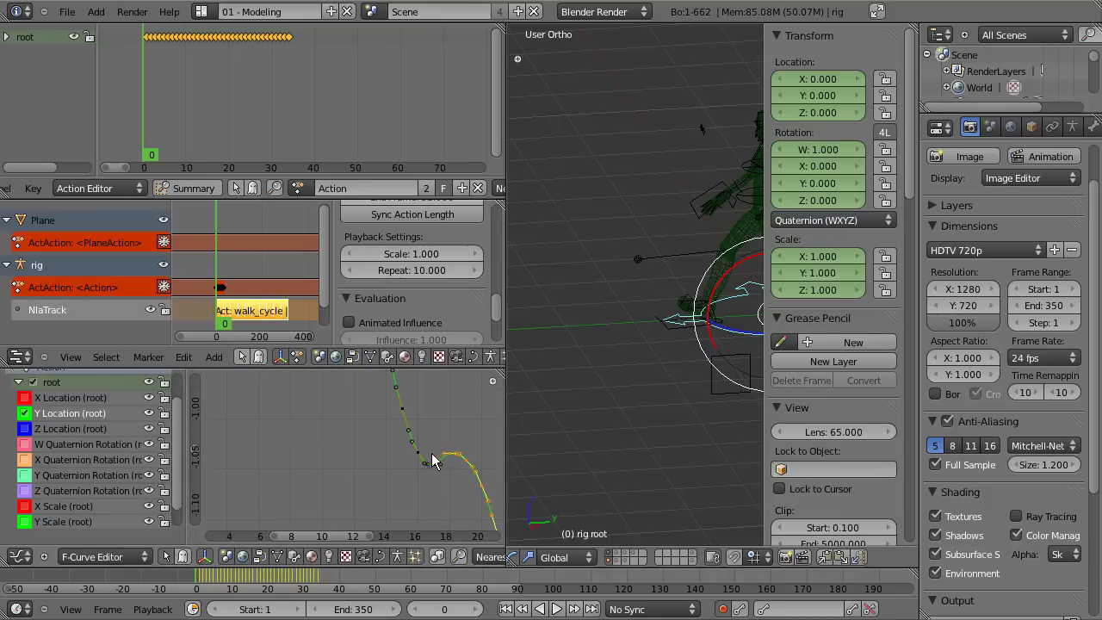
pyautogui.scroll(2, 433, 460)
pyautogui.scroll(2, 335, 459)
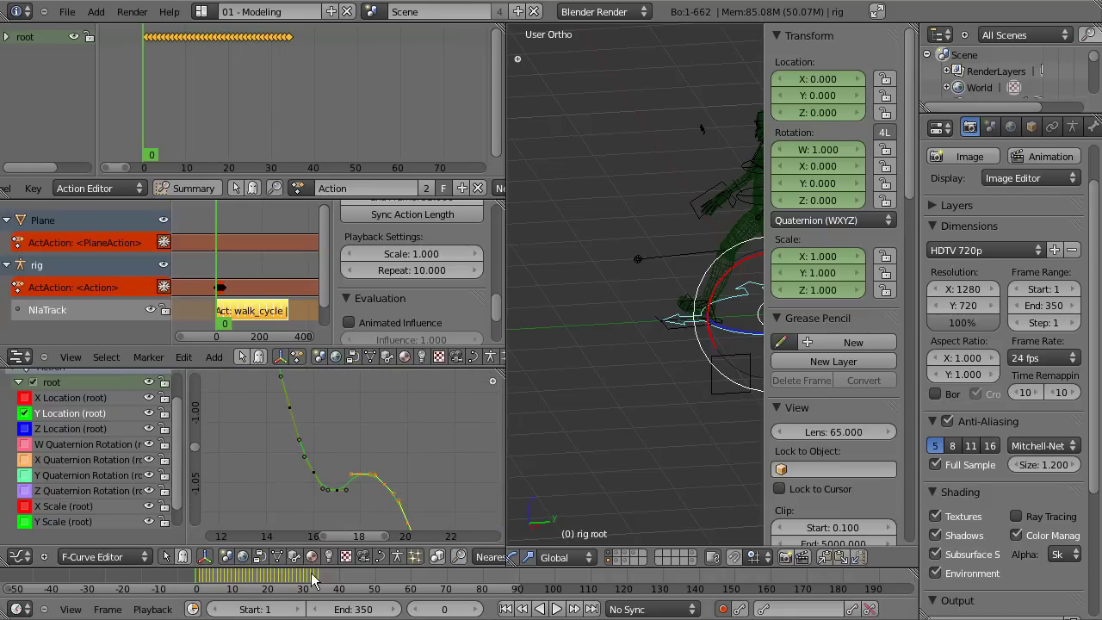
# Go to frame 34 and slide the join keyframes slightly earlier.
pyautogui.moveTo(312, 580); pyautogui.dragTo(320, 580)
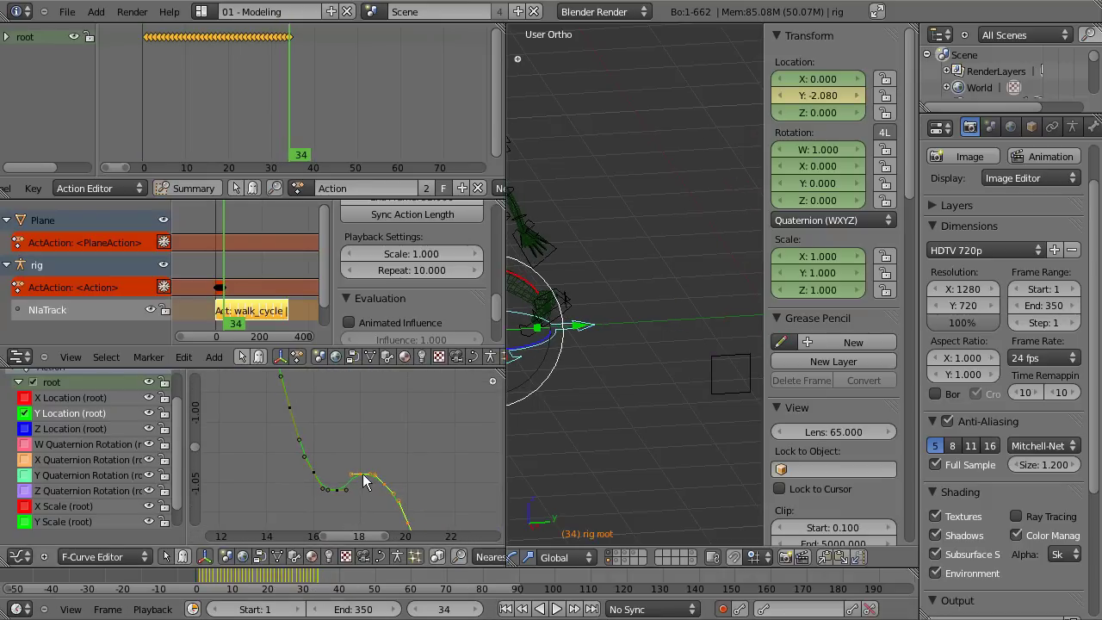
pyautogui.moveTo(364, 480); pyautogui.dragTo(366, 389, button='middle')
pyautogui.scroll(4, 366, 395)
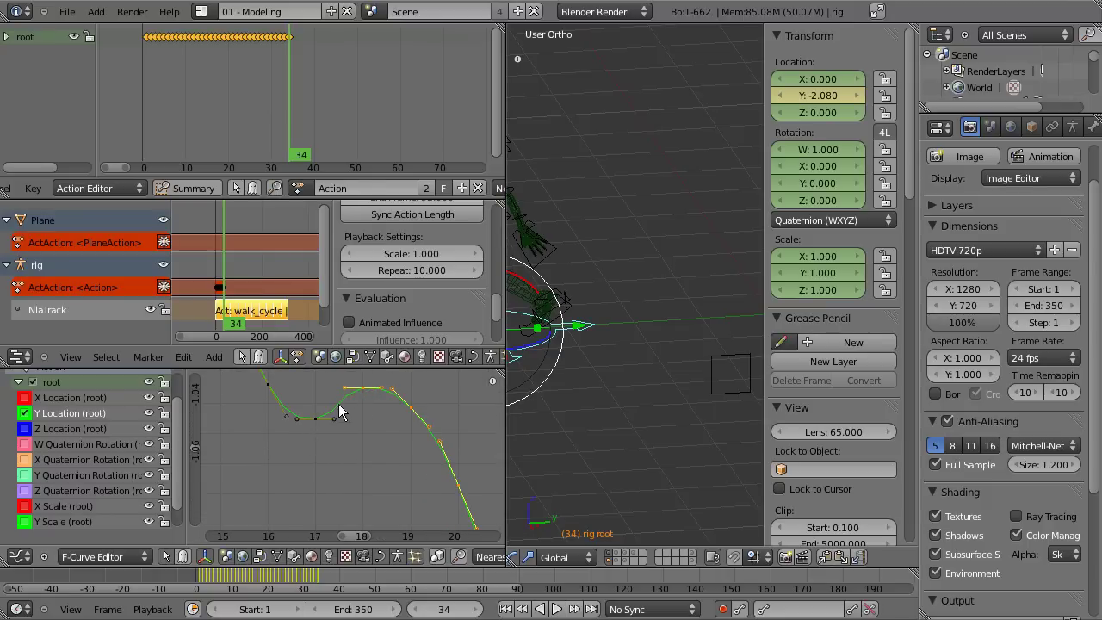
pyautogui.press('g')
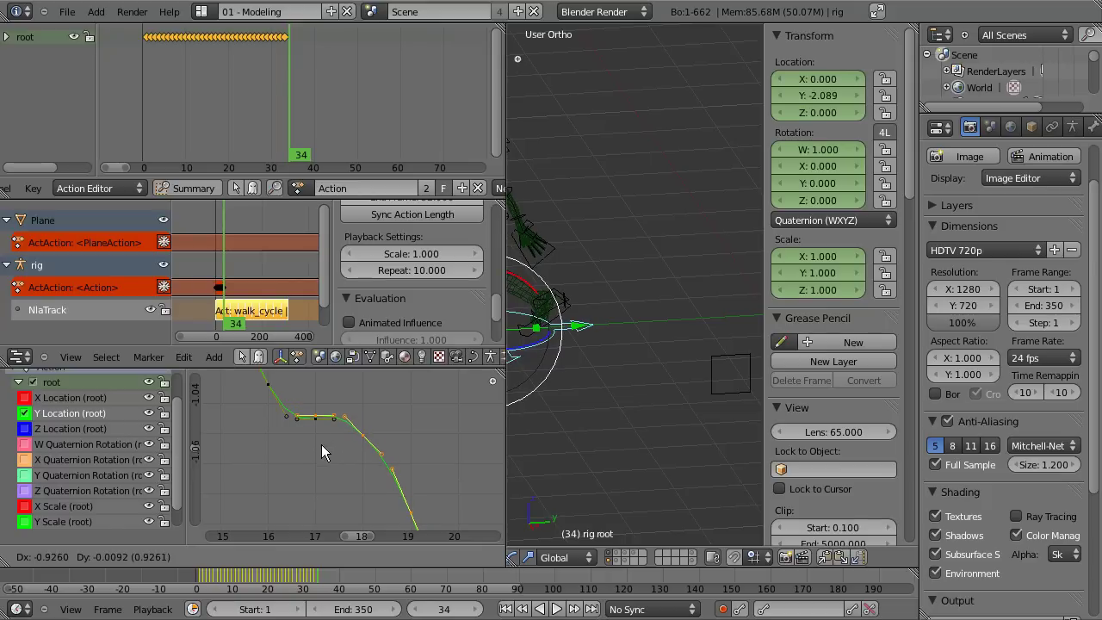
pyautogui.click(319, 446)
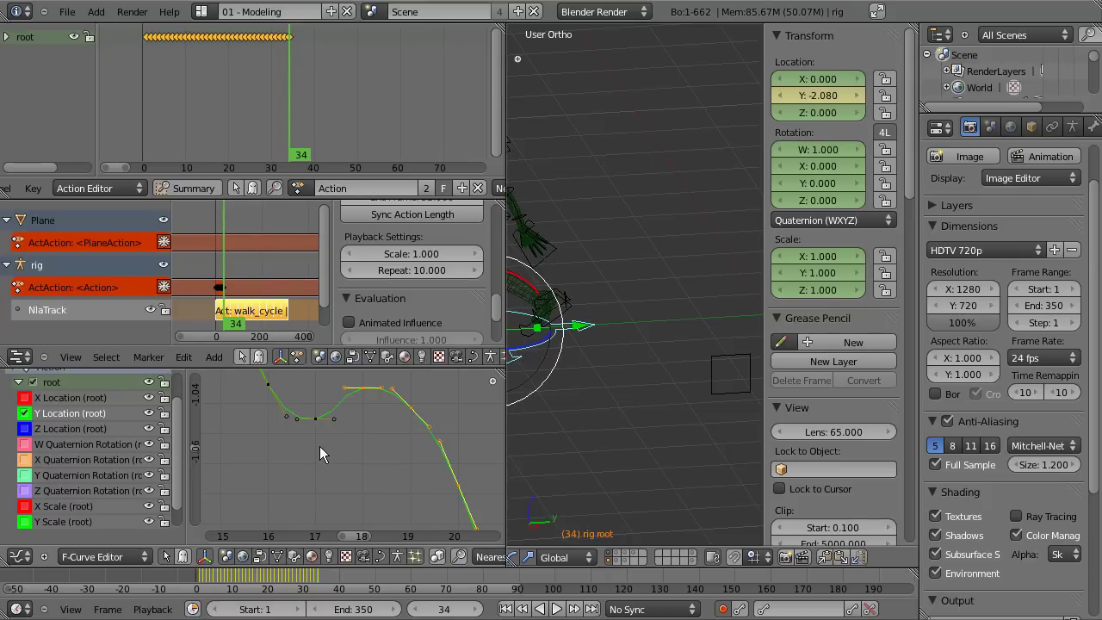
# Move the join keyframes down and earlier so the curve descends smoothly to about -2.09.
pyautogui.moveTo(380, 424)
pyautogui.keyDown('ctrl'); pyautogui.mouseDown(button='middle')
pyautogui.moveTo(321, 417)
pyautogui.moveTo(435, 487)
pyautogui.mouseUp(button='middle'); pyautogui.keyUp('ctrl')
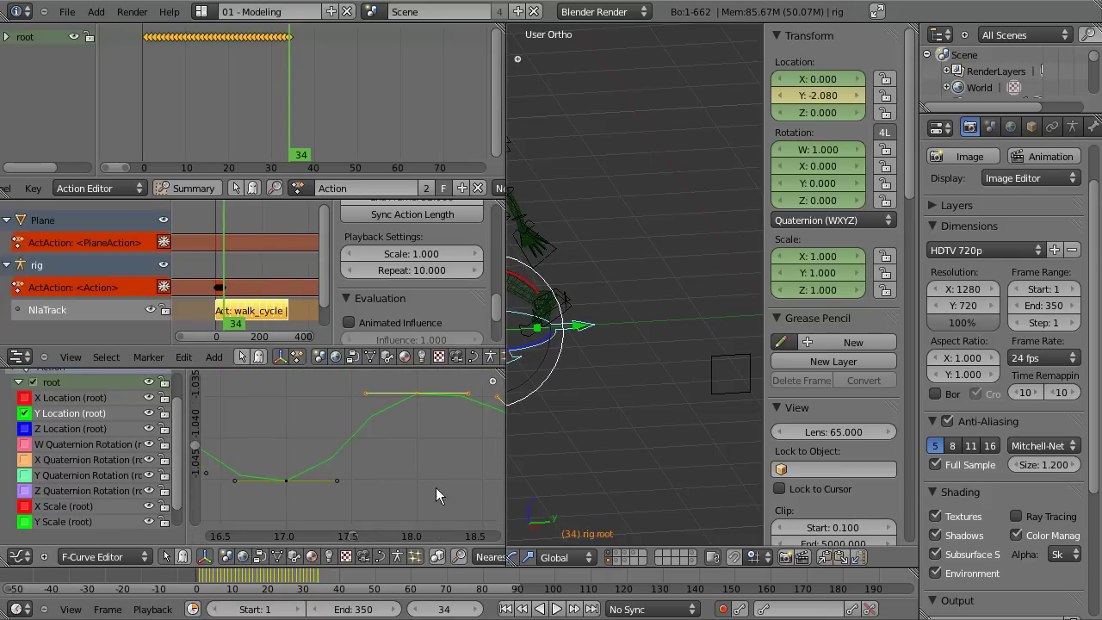
pyautogui.press('g')
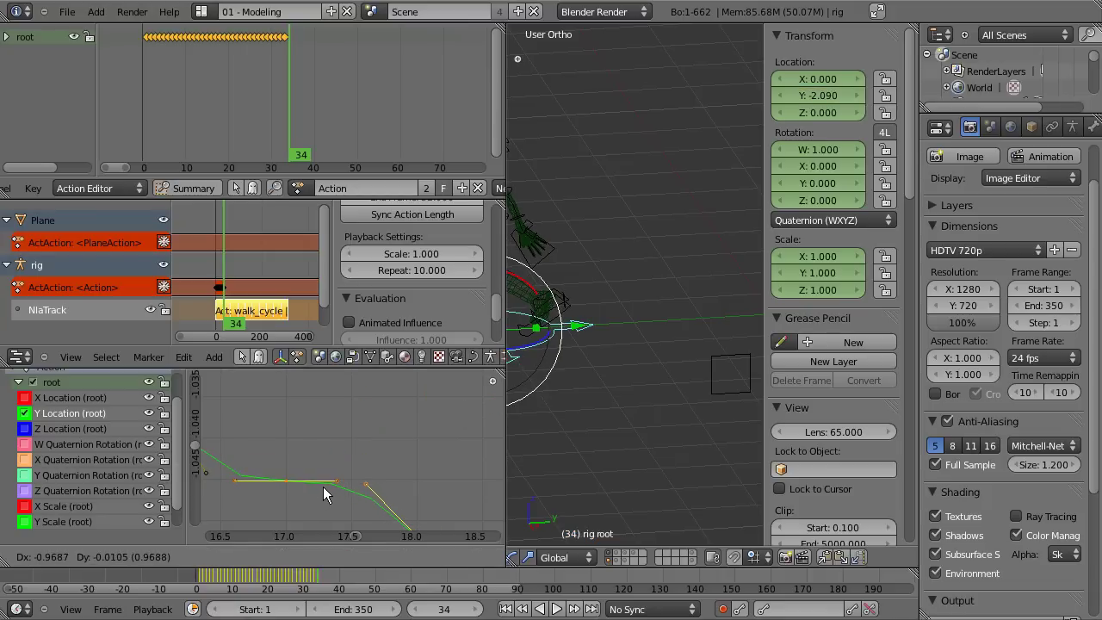
pyautogui.click(324, 492)
pyautogui.scroll(-2, 394, 486)
pyautogui.scroll(-2, 387, 486)
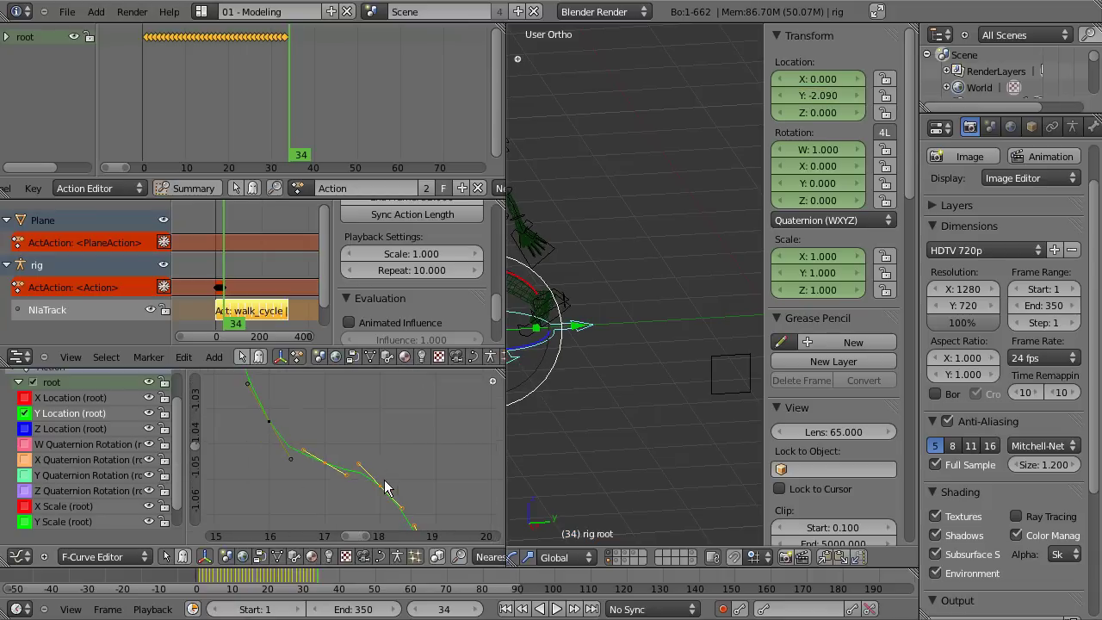
pyautogui.scroll(-2, 407, 498)
pyautogui.scroll(-3, 335, 471)
pyautogui.scroll(-2, 335, 471)
pyautogui.scroll(-3, 402, 409)
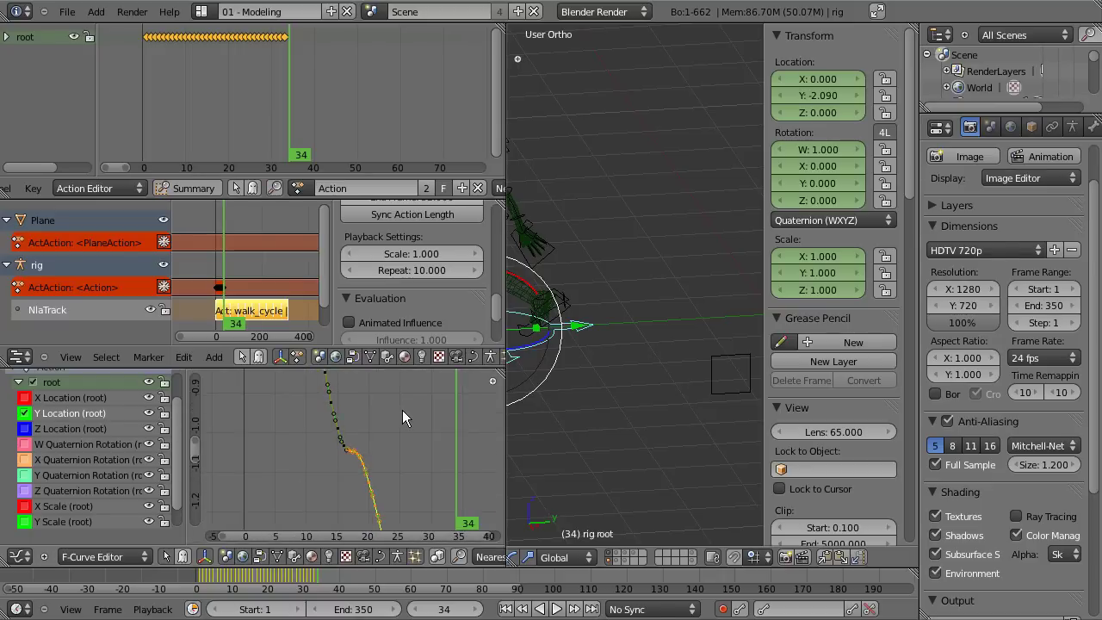
pyautogui.scroll(-3, 402, 410)
pyautogui.scroll(-2, 402, 410)
pyautogui.scroll(-2, 390, 429)
pyautogui.scroll(-2, 370, 453)
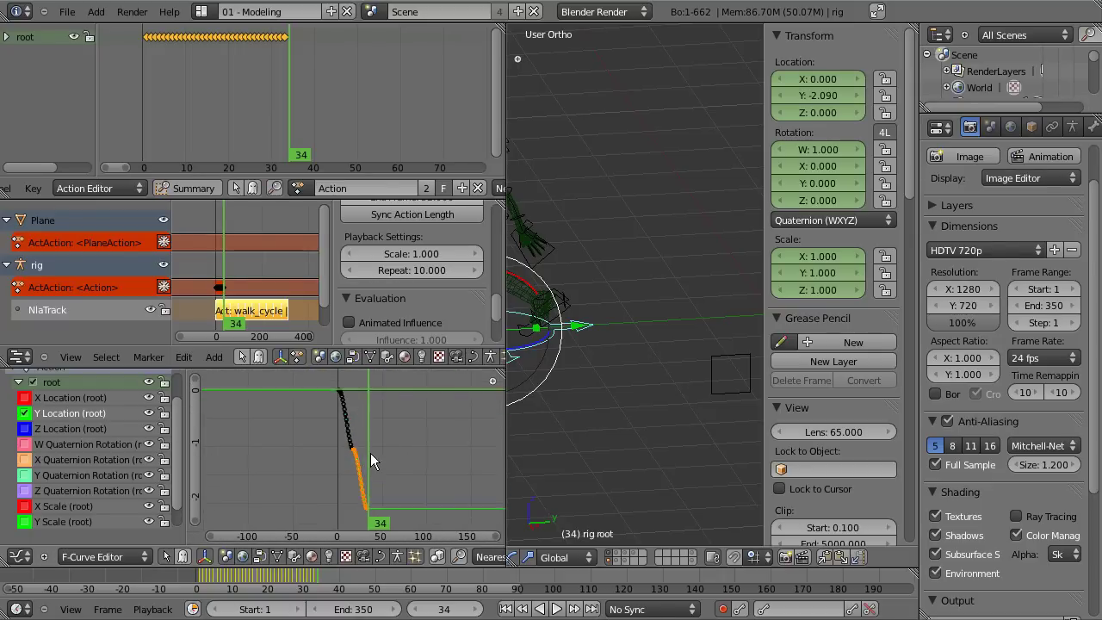
pyautogui.moveTo(566, 315)
pyautogui.keyDown('shift'); pyautogui.mouseDown(button='middle')
pyautogui.moveTo(730, 315)
pyautogui.moveTo(627, 320)
pyautogui.mouseUp(button='middle'); pyautogui.keyUp('shift')
pyautogui.hotkey('shift', 'alt', 'a')
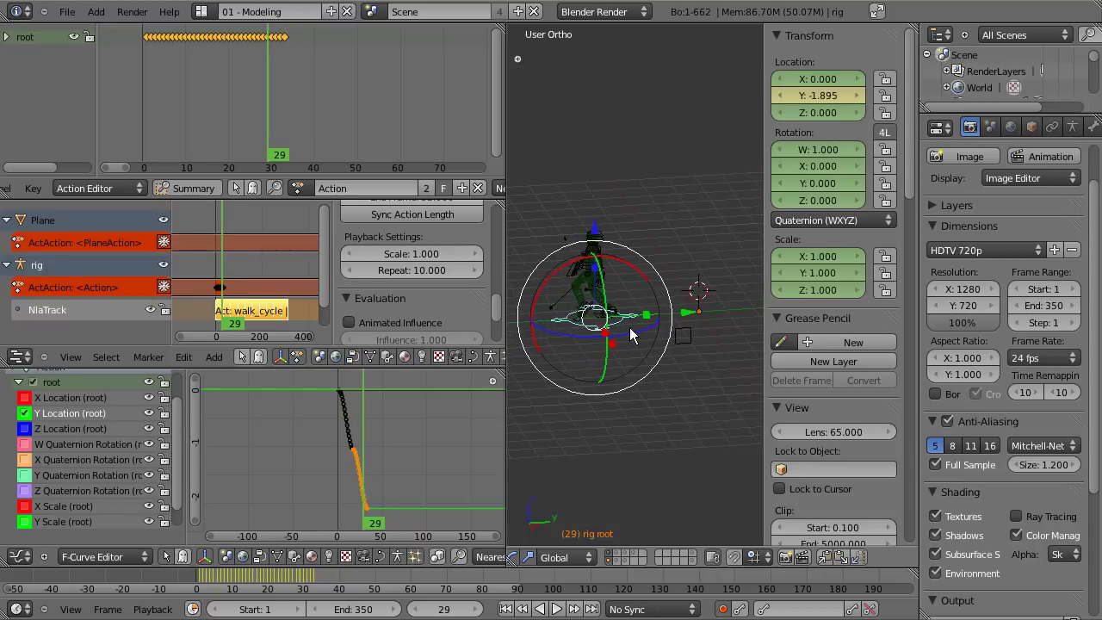
pyautogui.hotkey('alt', 'a')
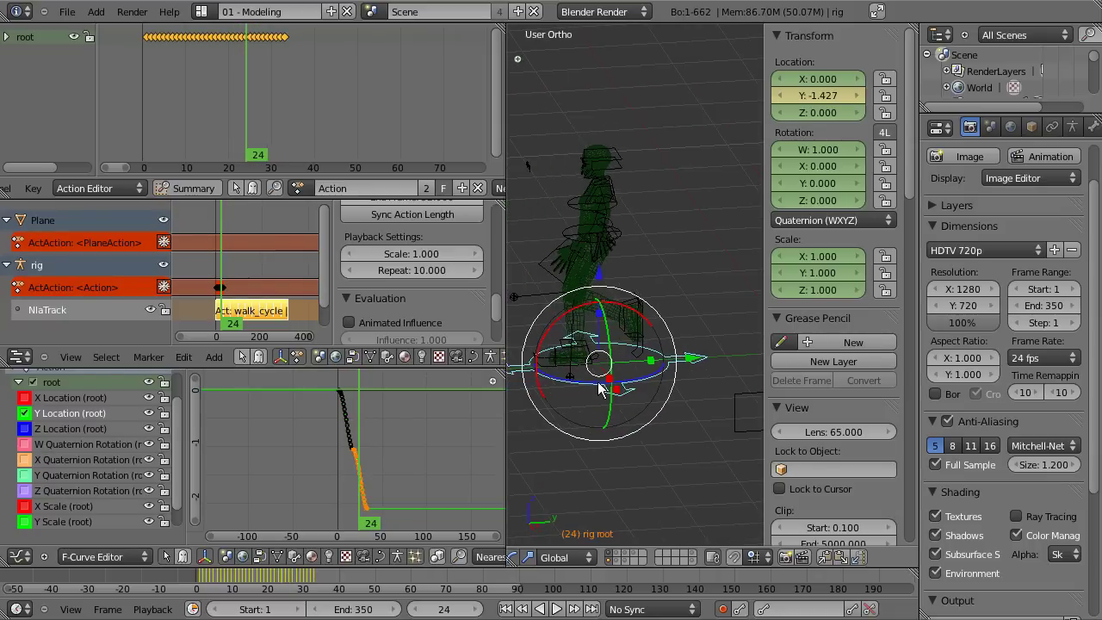
pyautogui.hotkey('alt', 'a')
pyautogui.hotkey('alt', 'a')
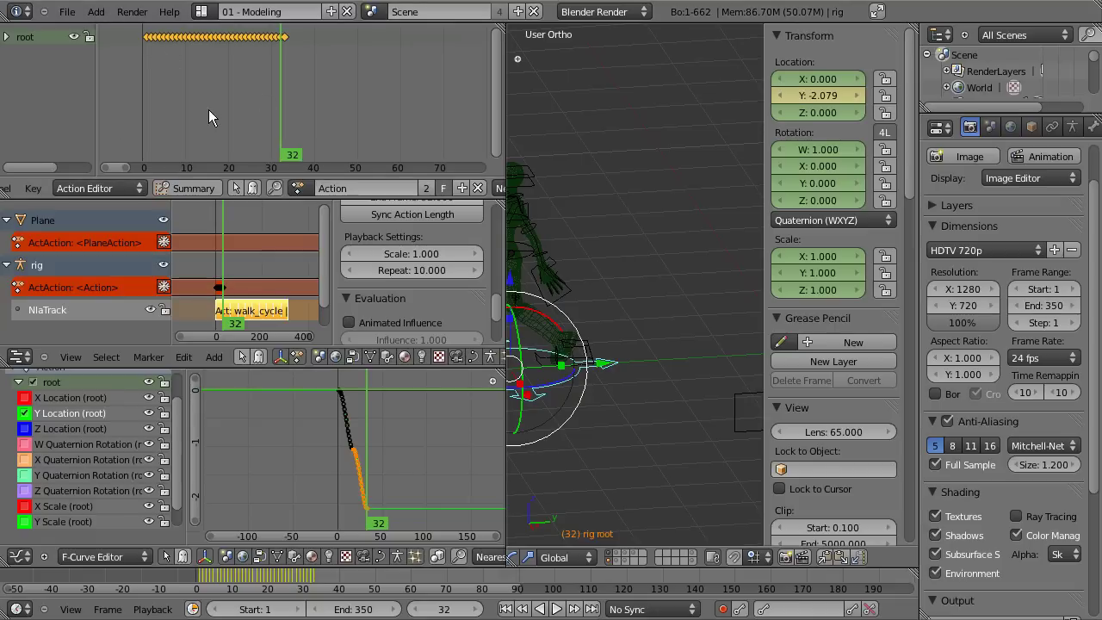
pyautogui.scroll(2, 375, 447)
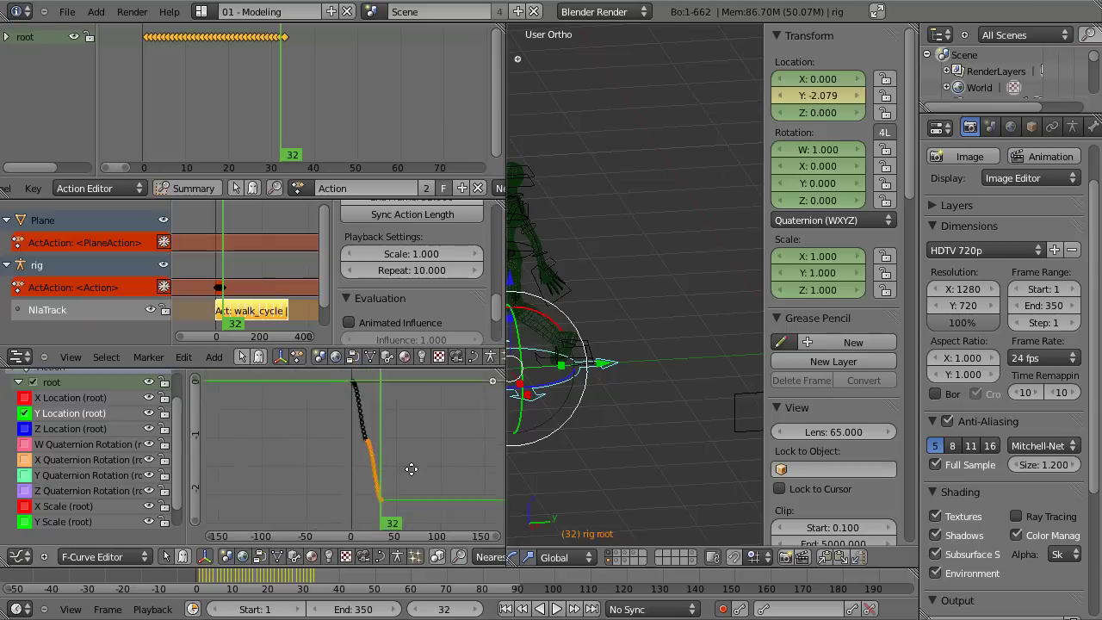
pyautogui.scroll(2, 439, 456)
pyautogui.scroll(2, 433, 459)
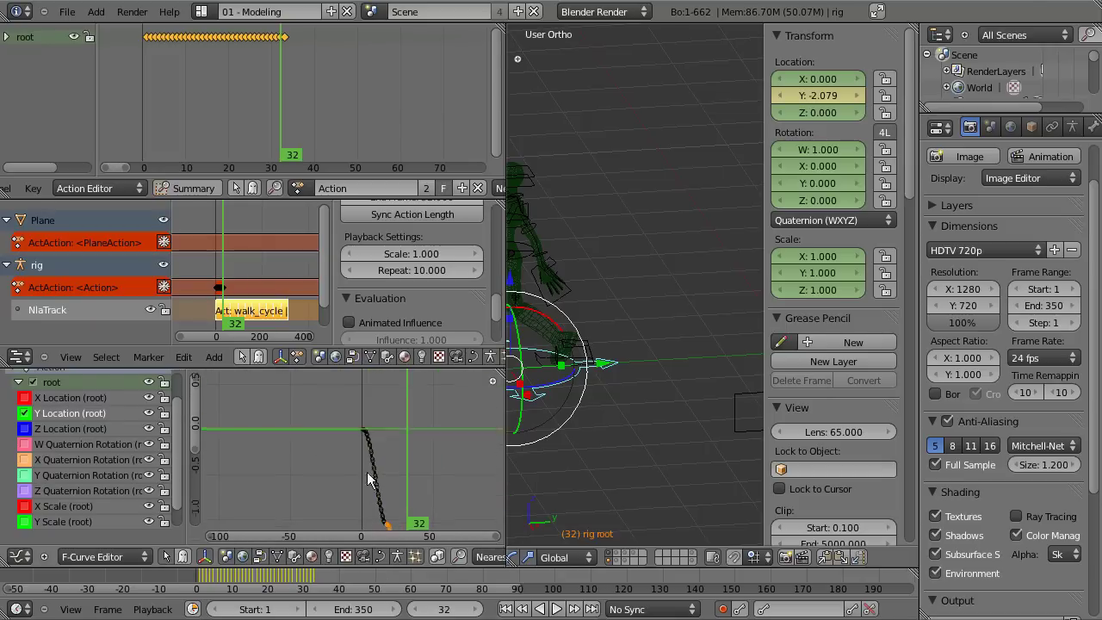
pyautogui.moveTo(366, 476); pyautogui.dragTo(345, 425, button='middle')
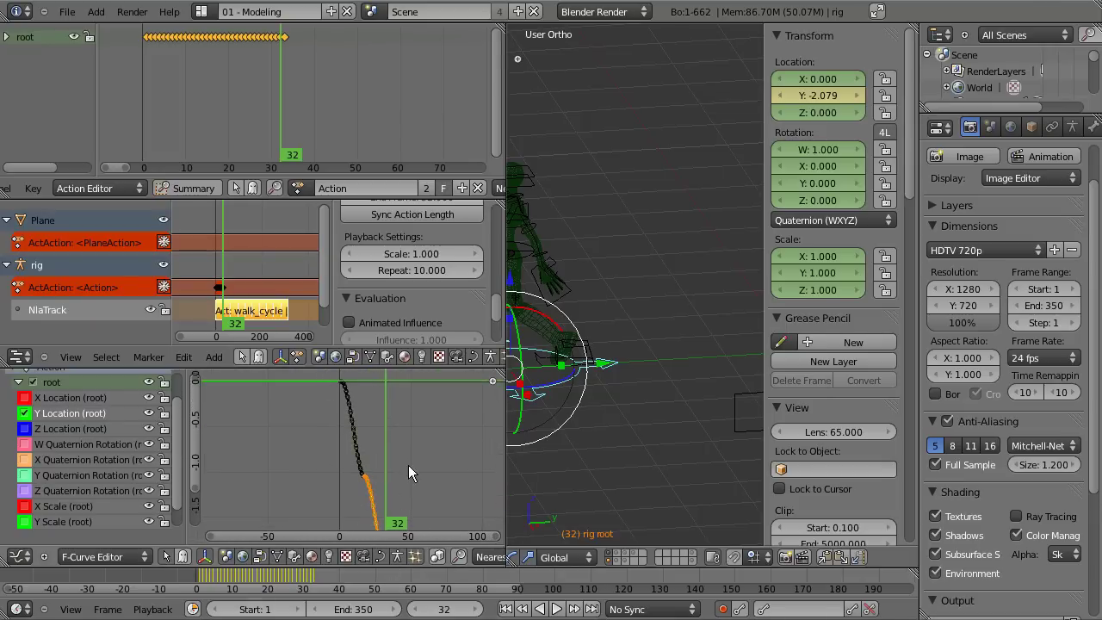
pyautogui.moveTo(408, 465); pyautogui.dragTo(361, 461, button='middle')
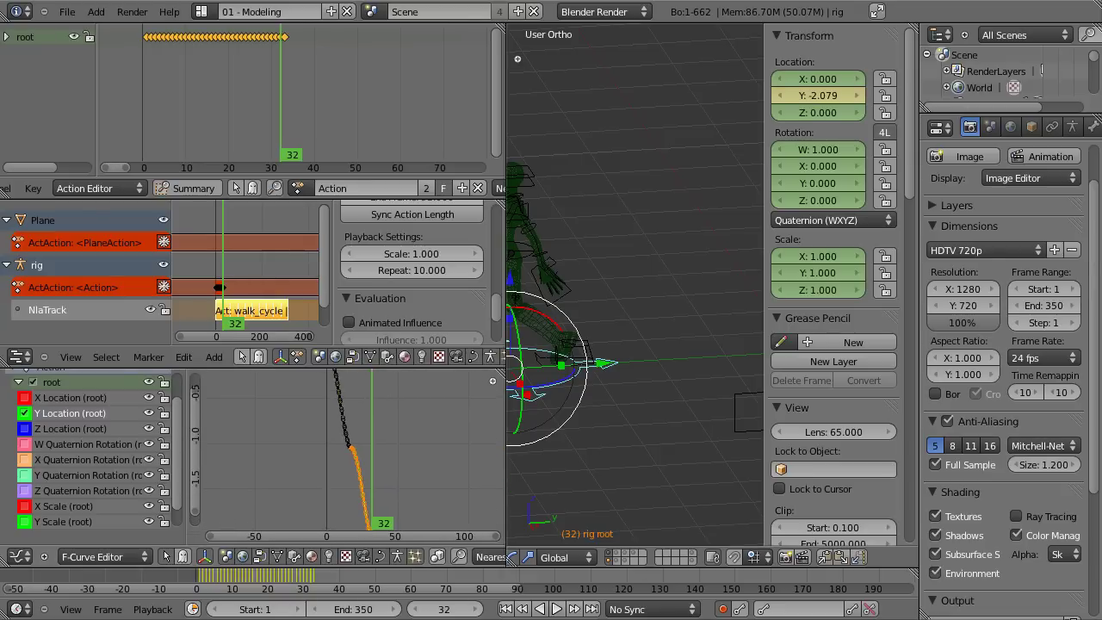
pyautogui.scroll(-2, 353, 485)
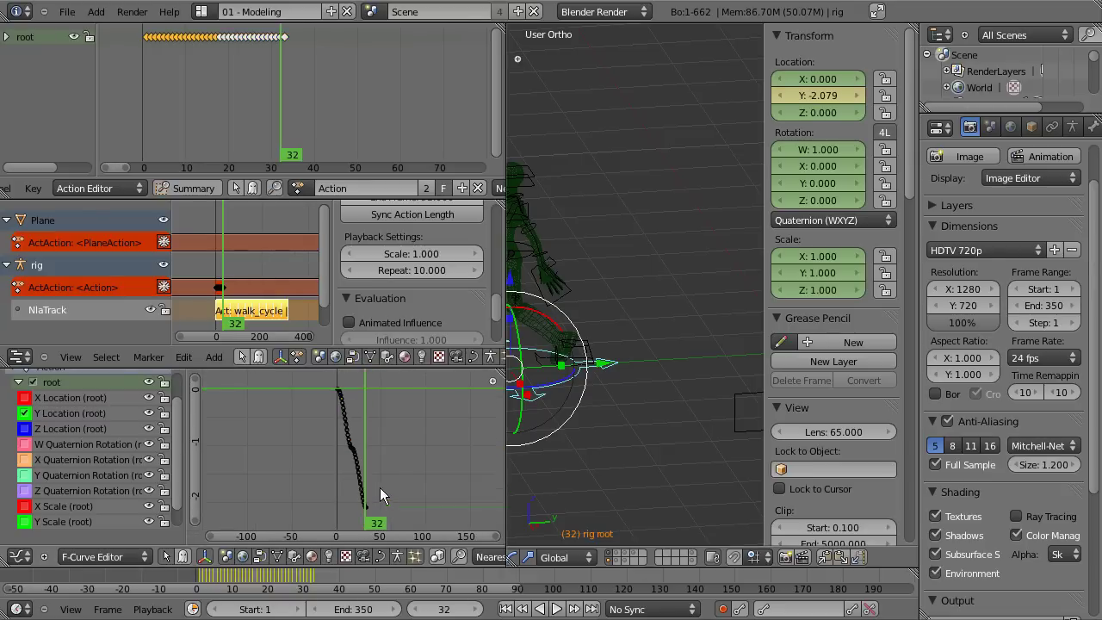
pyautogui.press('a')
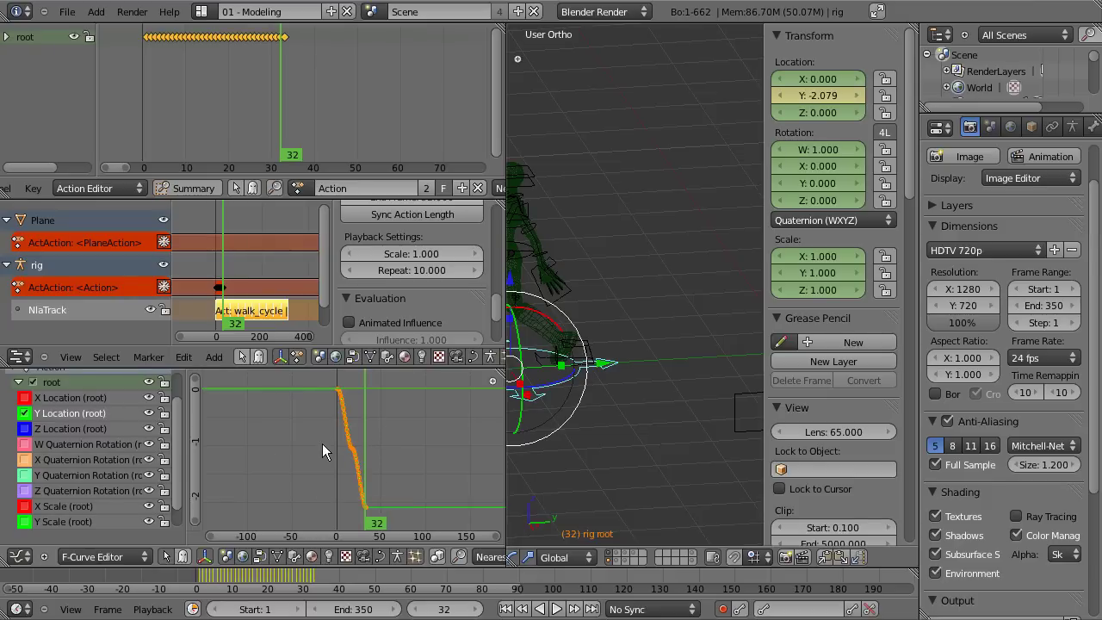
pyautogui.hotkey('shift', 'd')
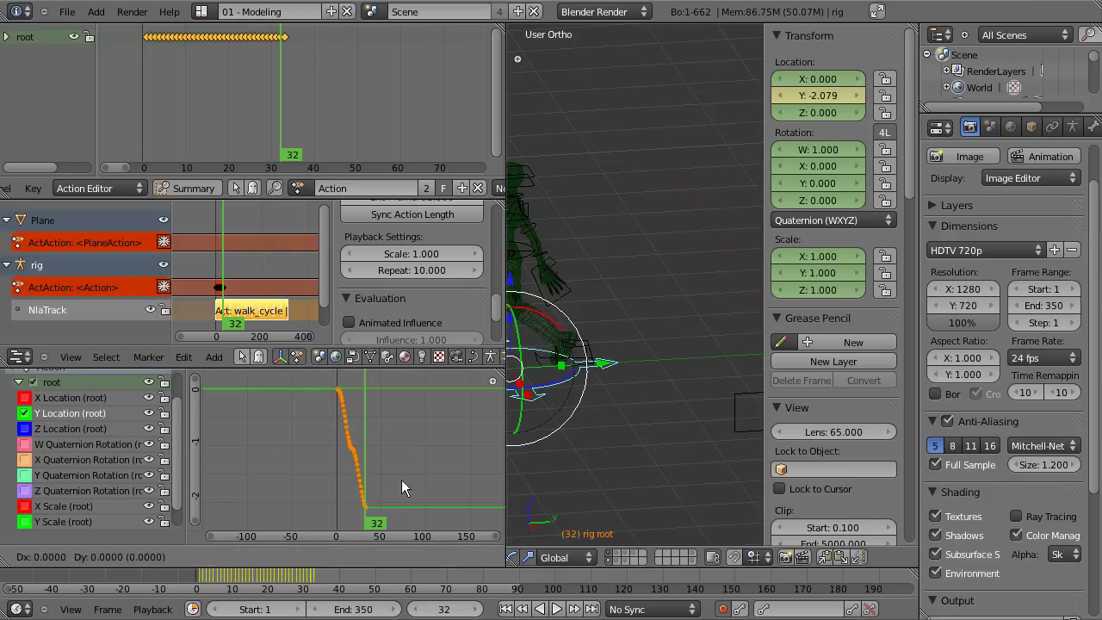
pyautogui.rightClick(371, 537)
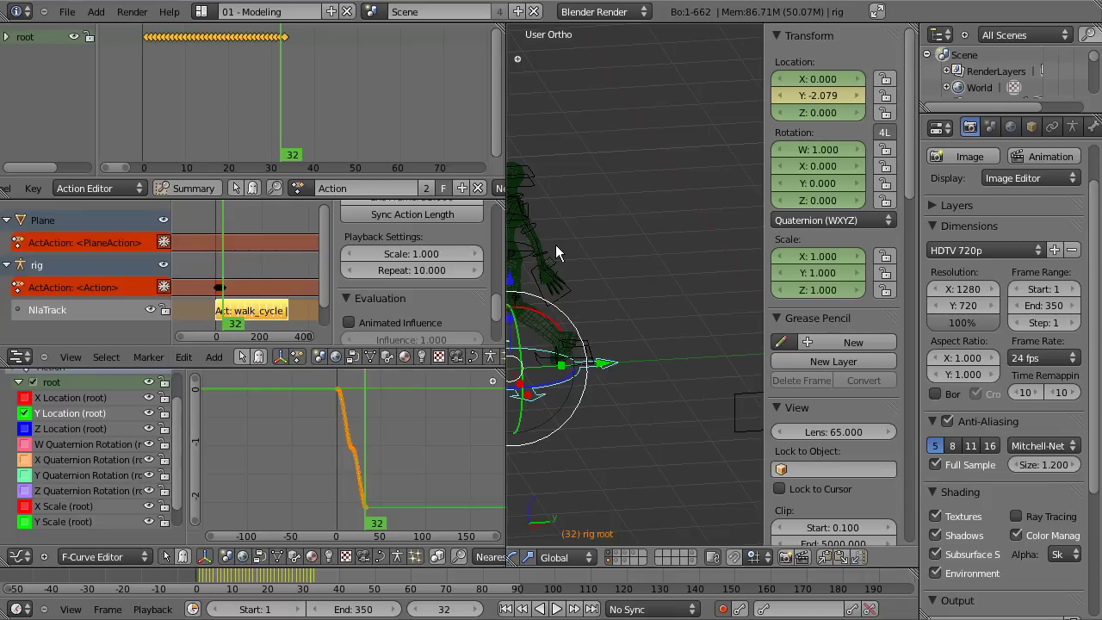
# Widen and orbit the 3D view onto the rig, and scrub back to frame 22.
pyautogui.moveTo(506, 215); pyautogui.dragTo(441, 207)
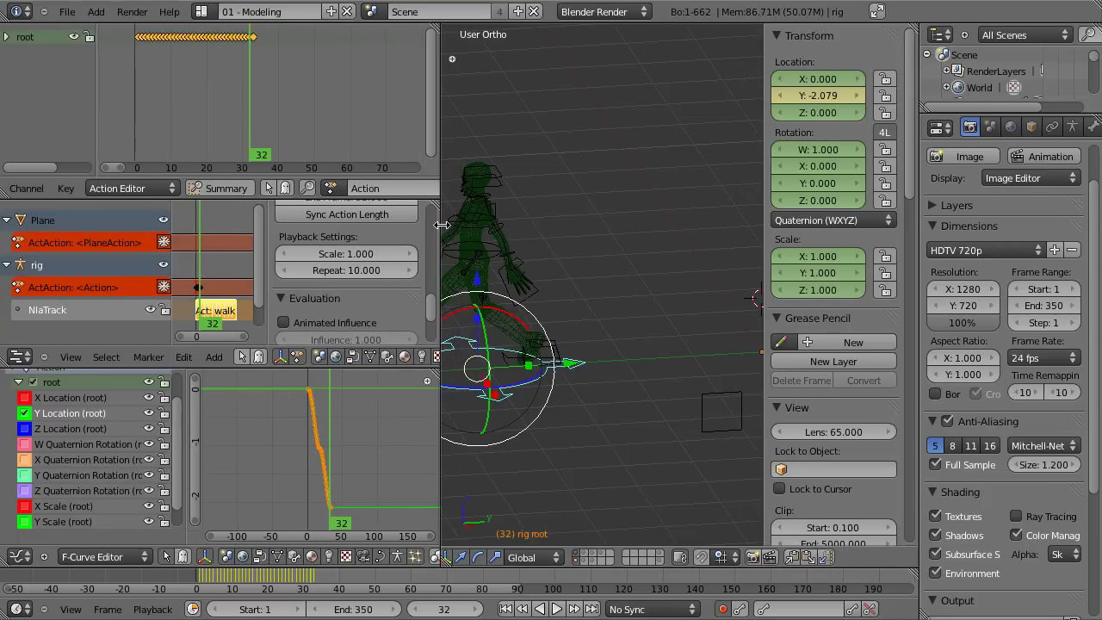
pyautogui.moveTo(495, 167); pyautogui.dragTo(586, 180, button='middle')
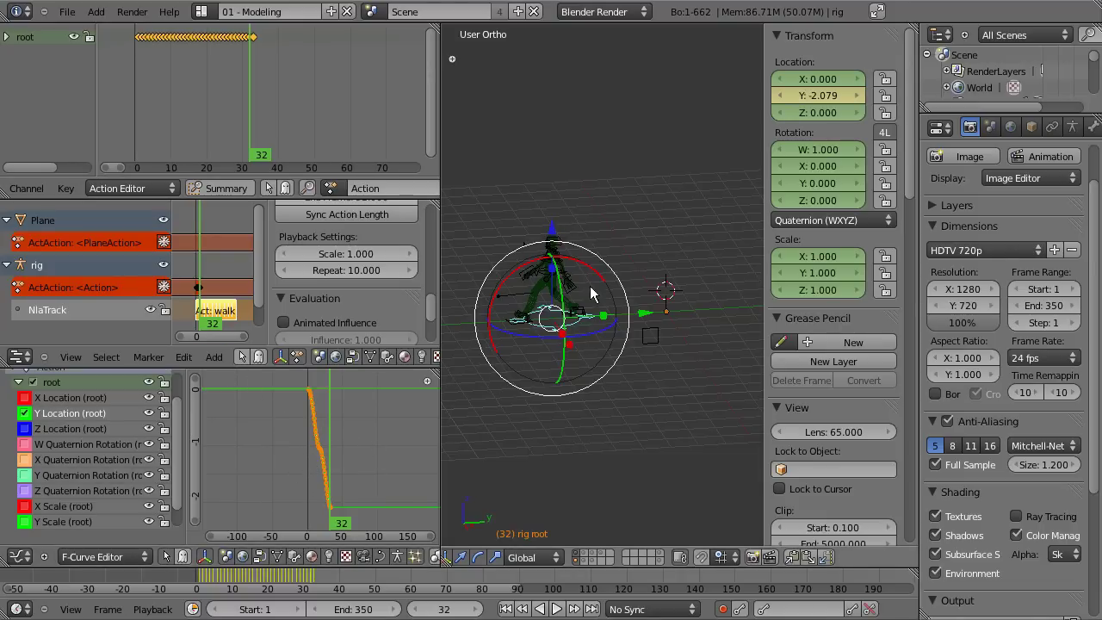
pyautogui.scroll(5, 589, 285)
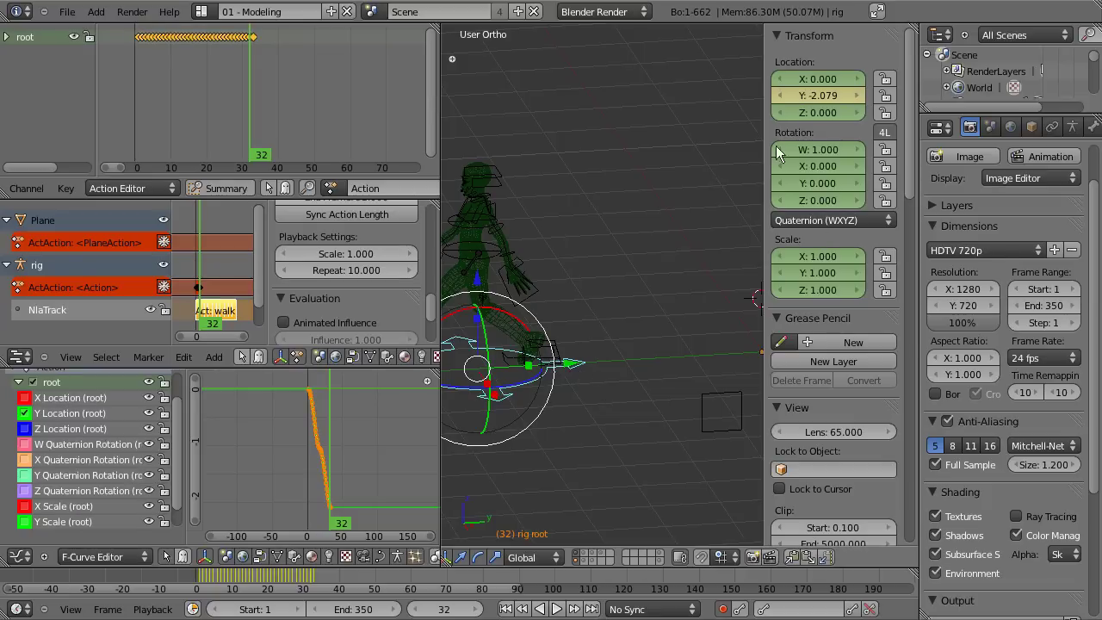
pyautogui.moveTo(316, 507); pyautogui.dragTo(322, 507)
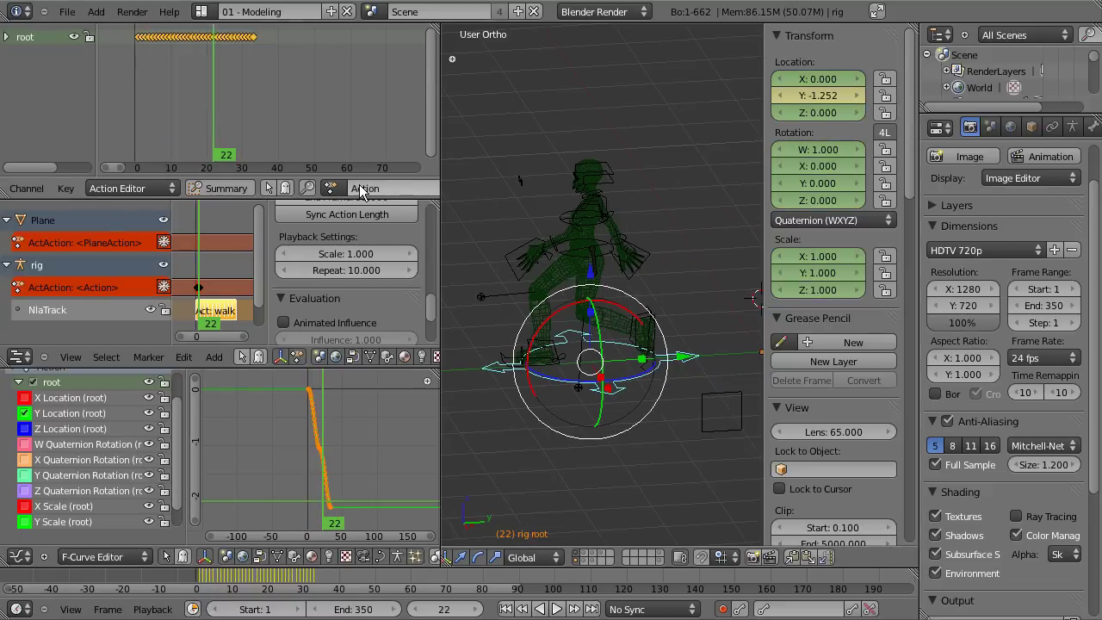
pyautogui.scroll(-3, 362, 191)
pyautogui.scroll(-1, 292, 188)
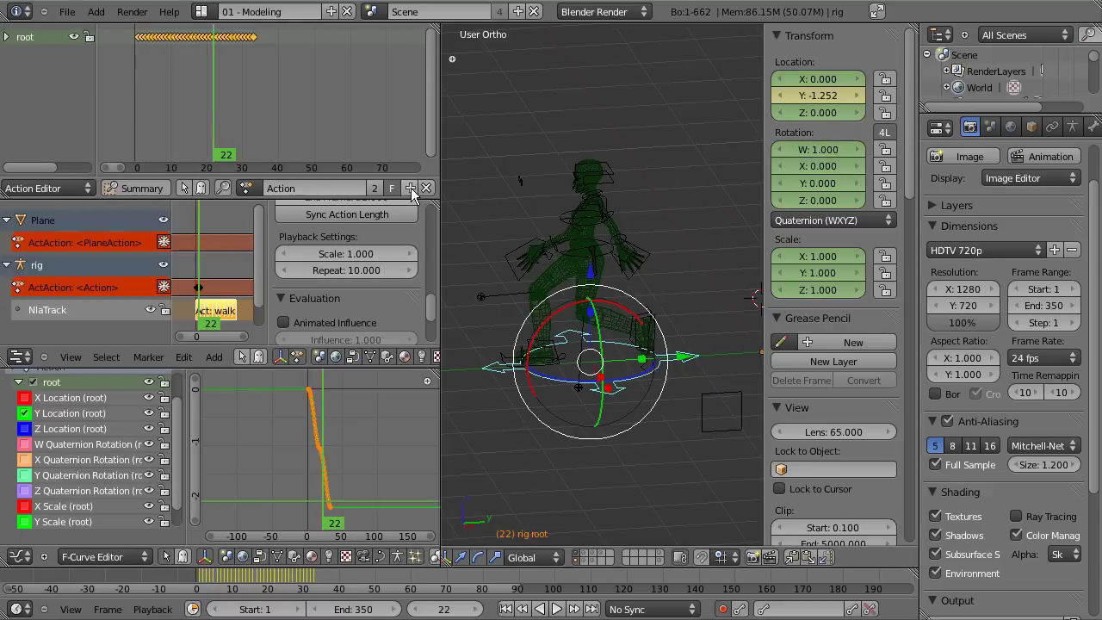
# Create the new action Action.001 and delete all its carried-over keyframes.
pyautogui.click(411, 188)
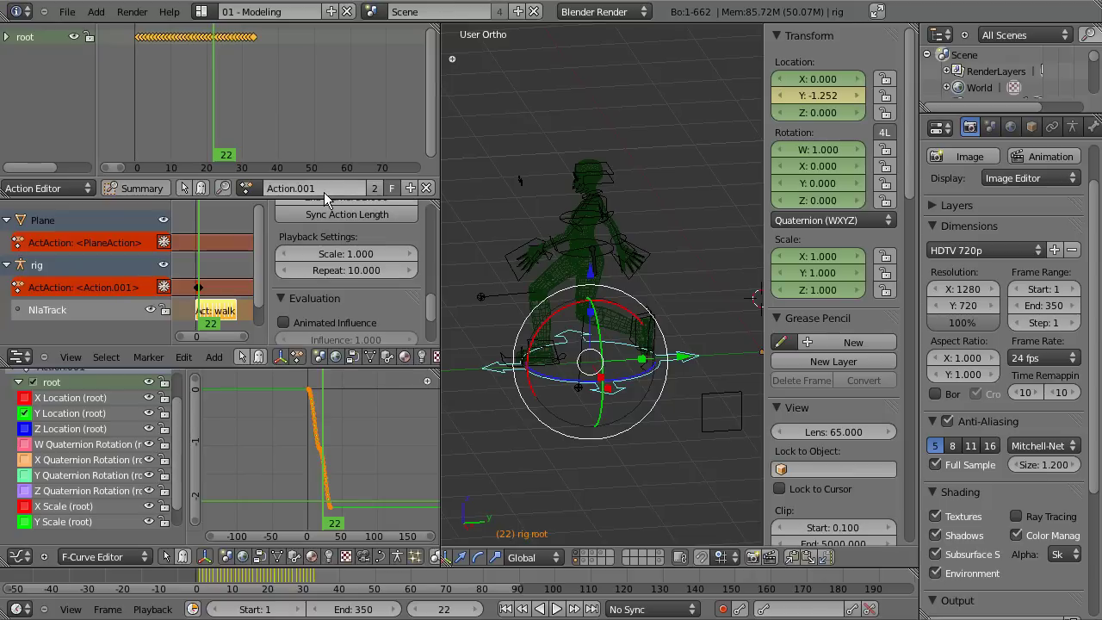
pyautogui.press('x')
pyautogui.click(312, 83)
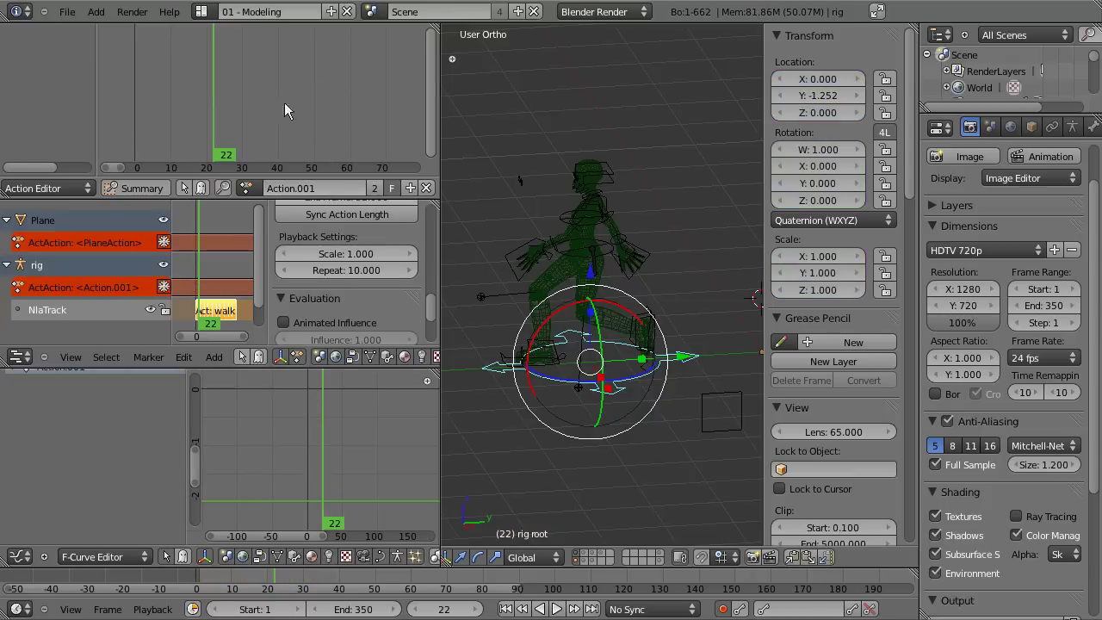
# At frame 1, reset the root bone's location to zero and key it.
pyautogui.moveTo(310, 508); pyautogui.dragTo(300, 508)
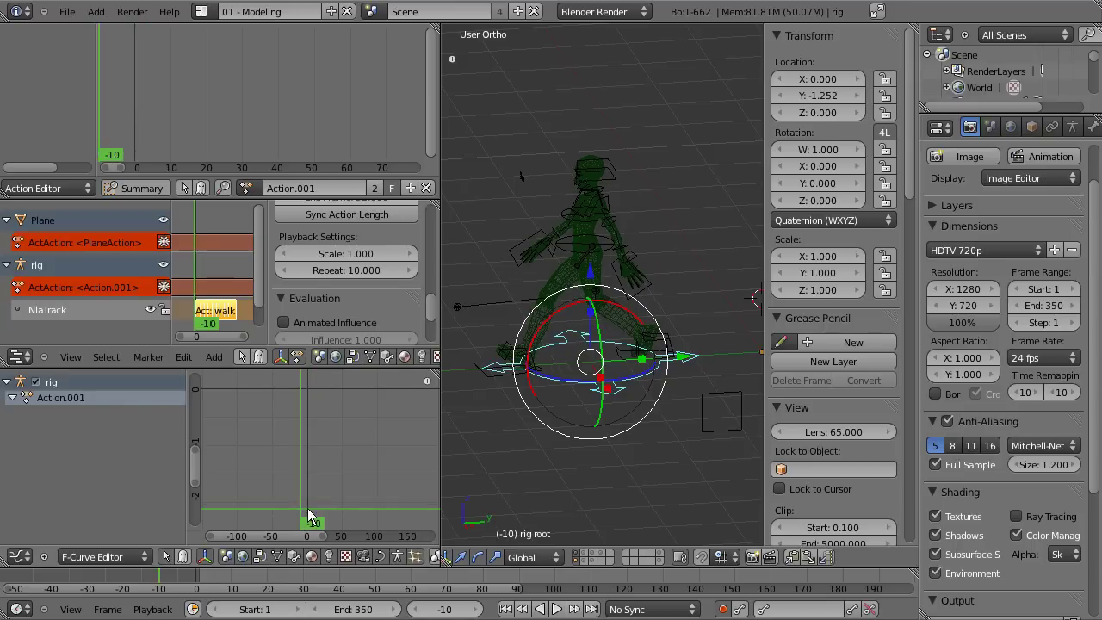
pyautogui.click(310, 508)
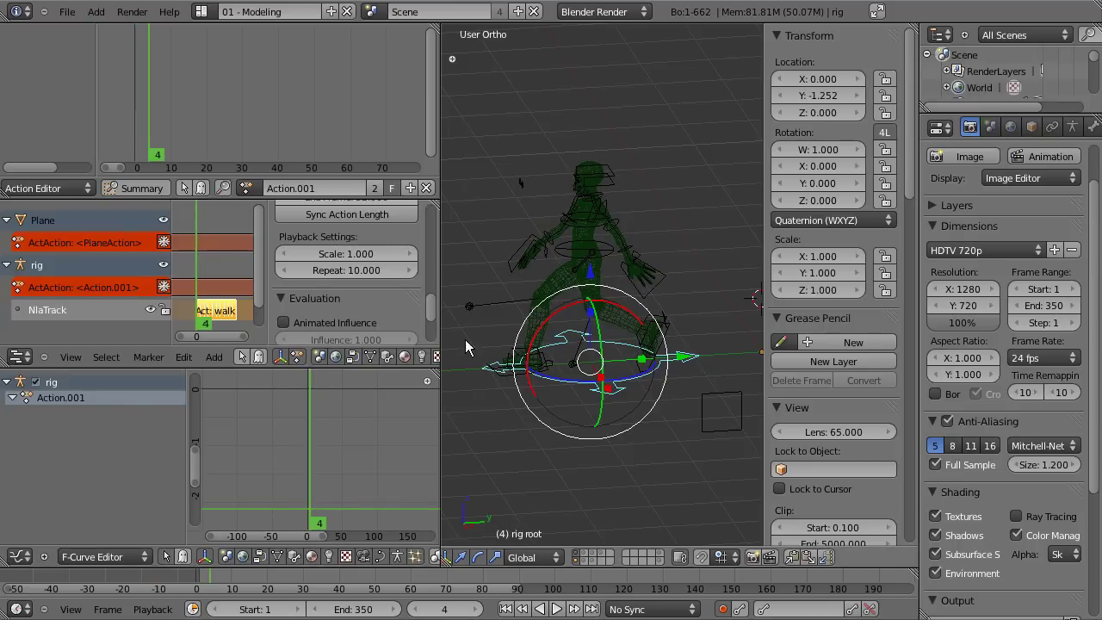
pyautogui.press('Left')
pyautogui.press('Left')
pyautogui.press('Left')
pyautogui.scroll(-2, 693, 283)
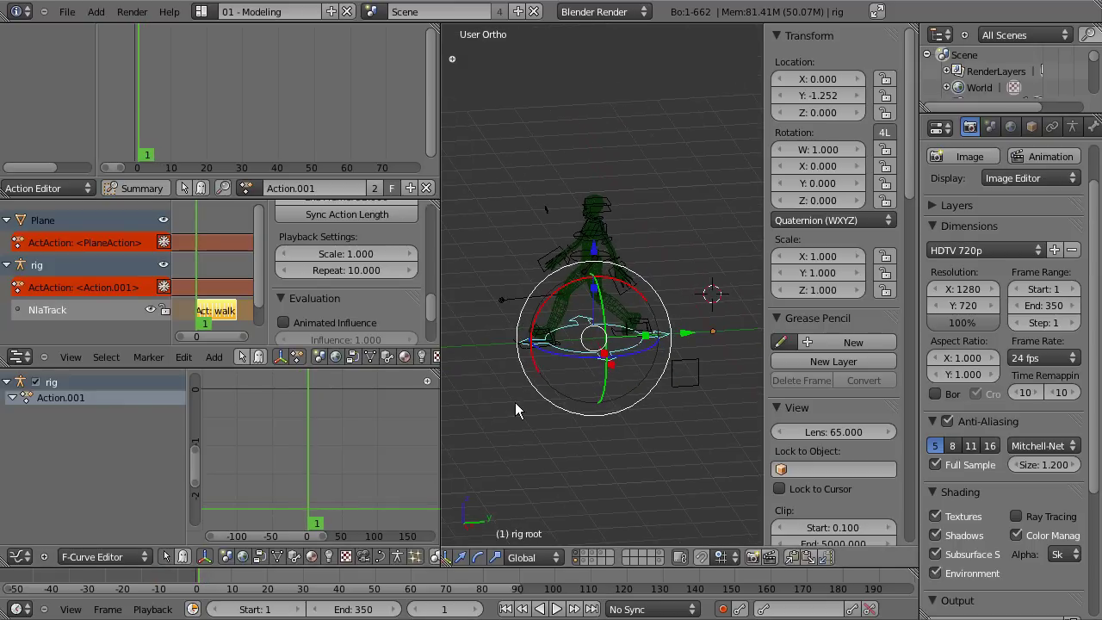
pyautogui.moveTo(515, 402); pyautogui.dragTo(612, 339, button='middle')
pyautogui.hotkey('alt', 'g')
pyautogui.press('i')
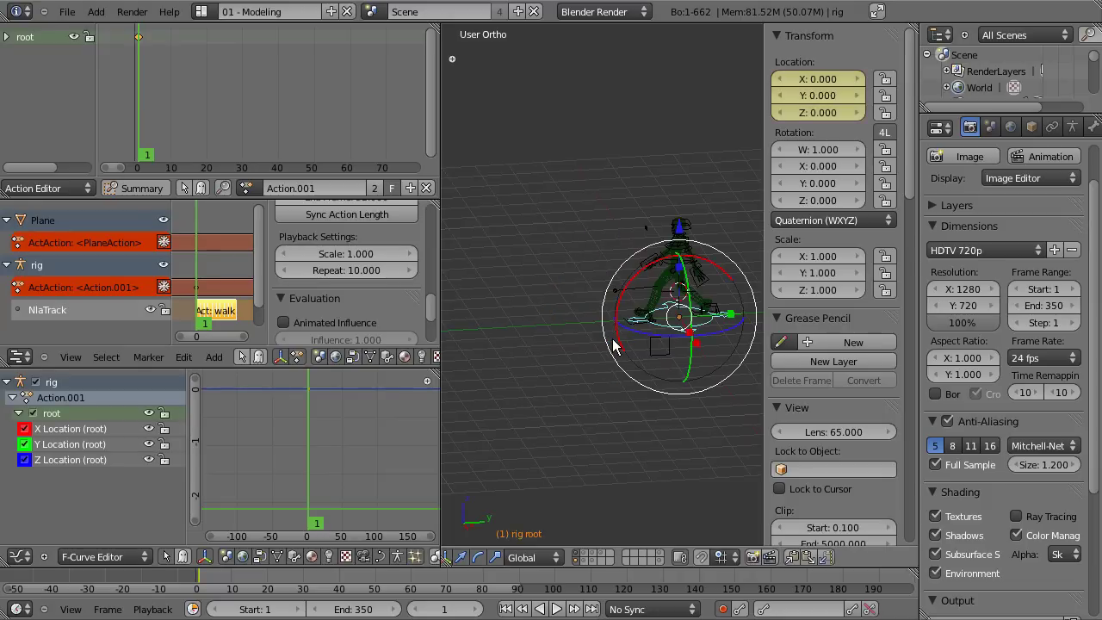
pyautogui.scroll(2, 598, 81)
pyautogui.scroll(2, 597, 197)
pyautogui.scroll(3, 660, 306)
pyautogui.moveTo(660, 299)
pyautogui.keyDown('shift'); pyautogui.mouseDown(button='middle')
pyautogui.moveTo(603, 233)
pyautogui.moveTo(602, 129)
pyautogui.mouseUp(button='middle'); pyautogui.keyUp('shift')
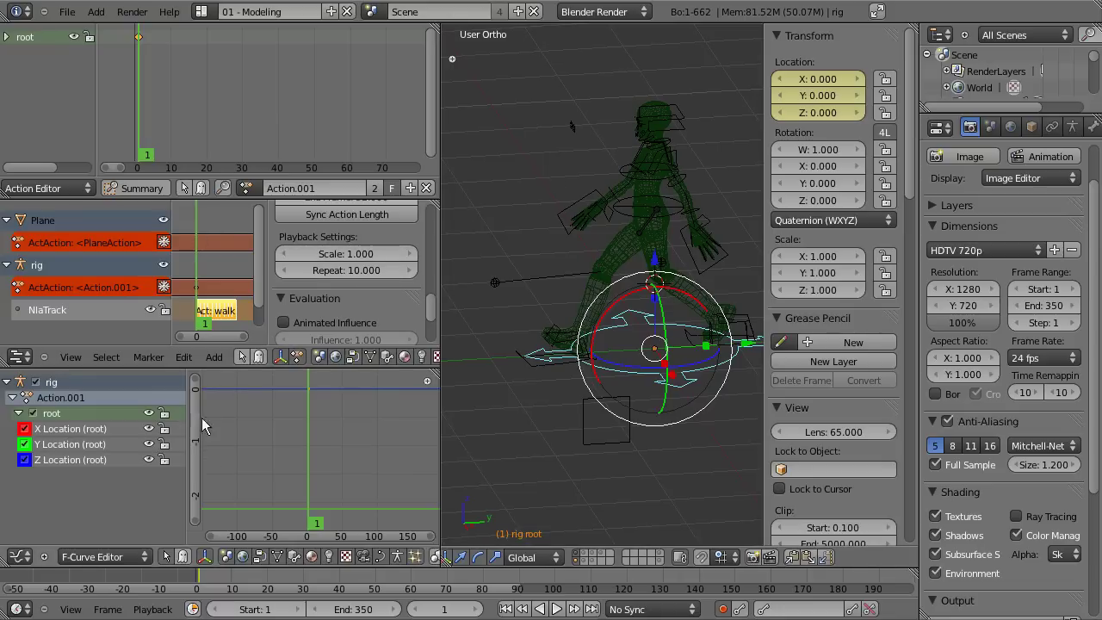
# Scrub onto the walk_cycle strip near frame 301, hide the sidebar, and pan to frames 200–300.
pyautogui.click(227, 312)
pyautogui.moveTo(230, 315); pyautogui.dragTo(239, 315)
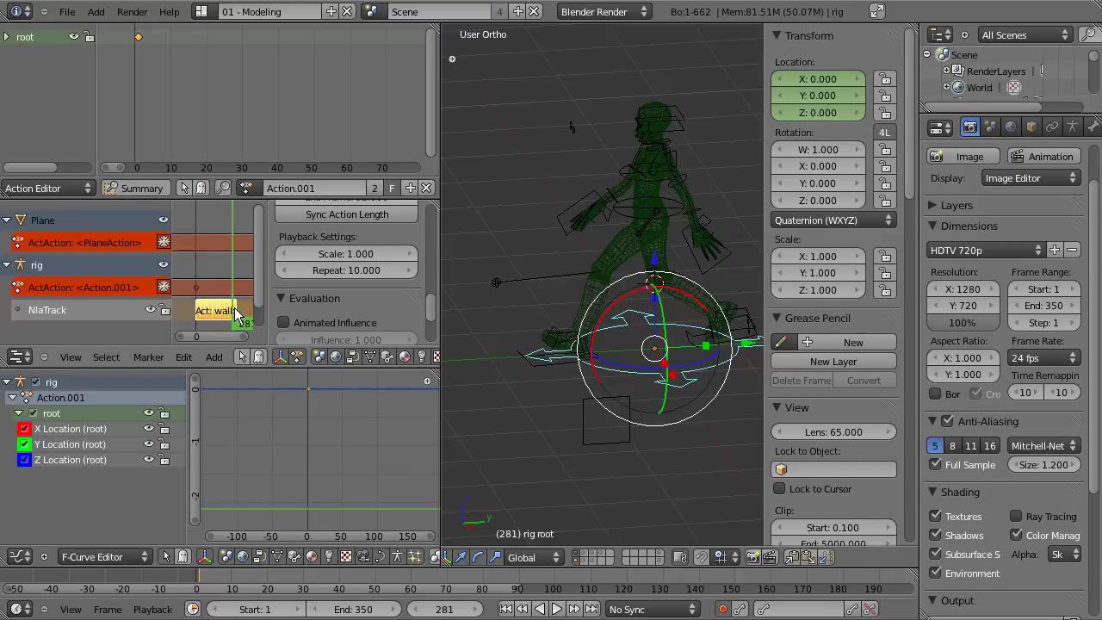
pyautogui.scroll(-2, 210, 339)
pyautogui.scroll(-2, 210, 340)
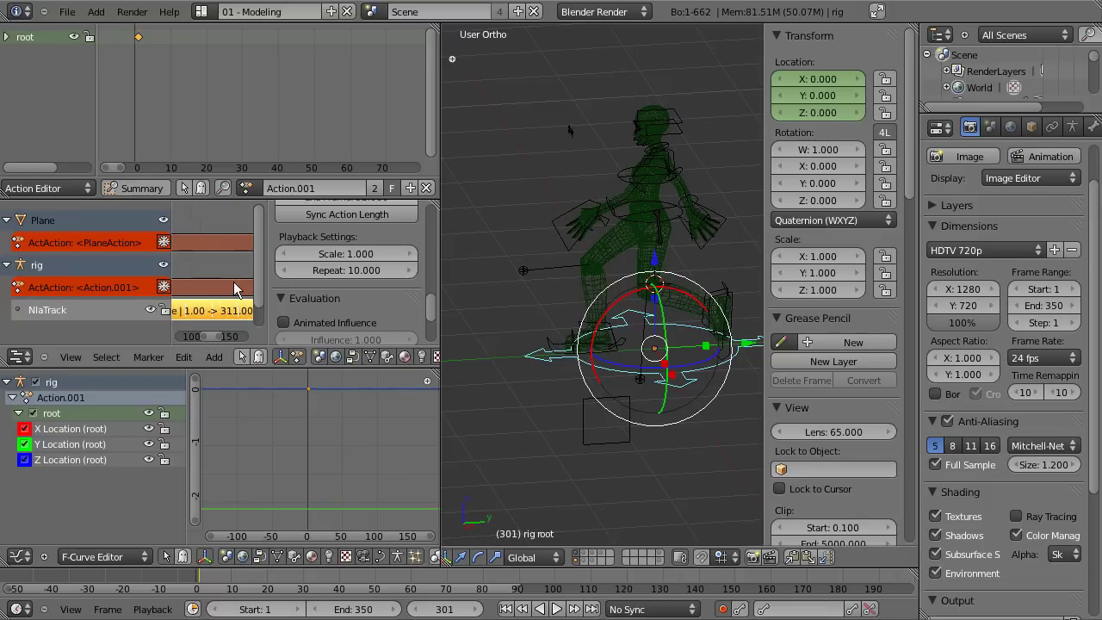
pyautogui.press('n')
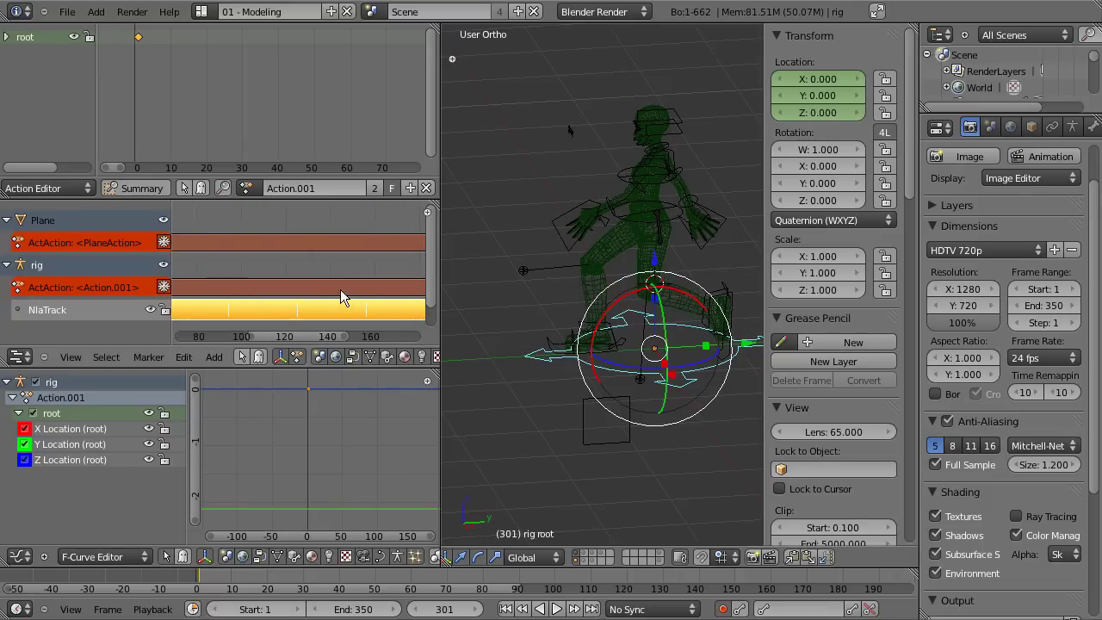
pyautogui.moveTo(340, 290); pyautogui.dragTo(144, 297, button='middle')
# Step to frame 311 and compare the walk poses on neighbouring frames.
pyautogui.press('Right')
pyautogui.press('Right')
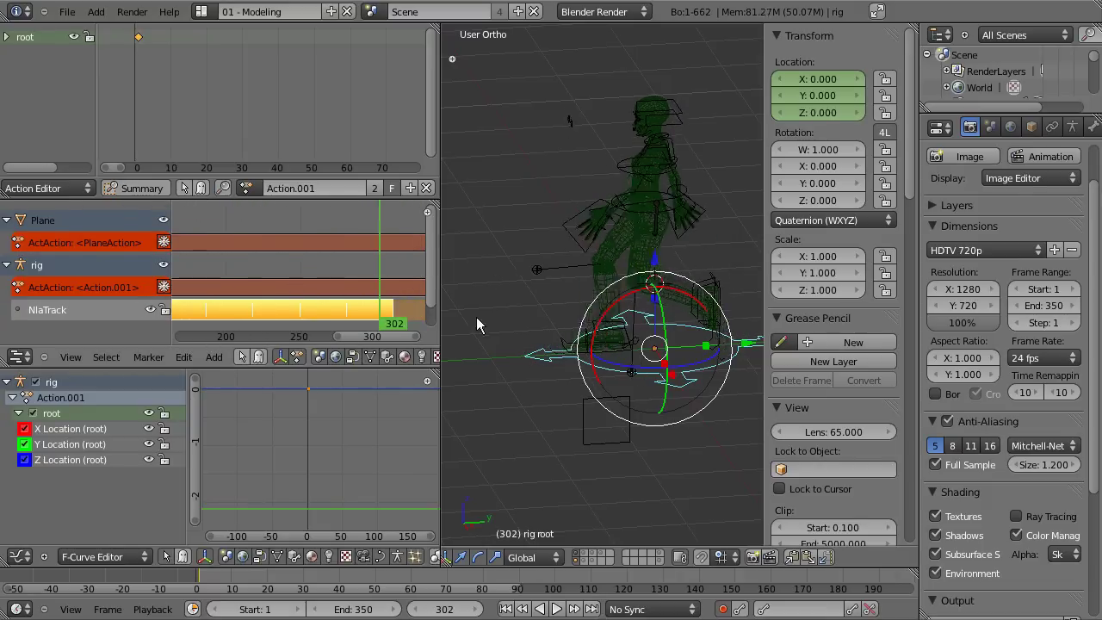
pyautogui.press('Right')
pyautogui.press('Right')
pyautogui.press('Right')
pyautogui.press('Right')
pyautogui.press('Right')
pyautogui.press('Right')
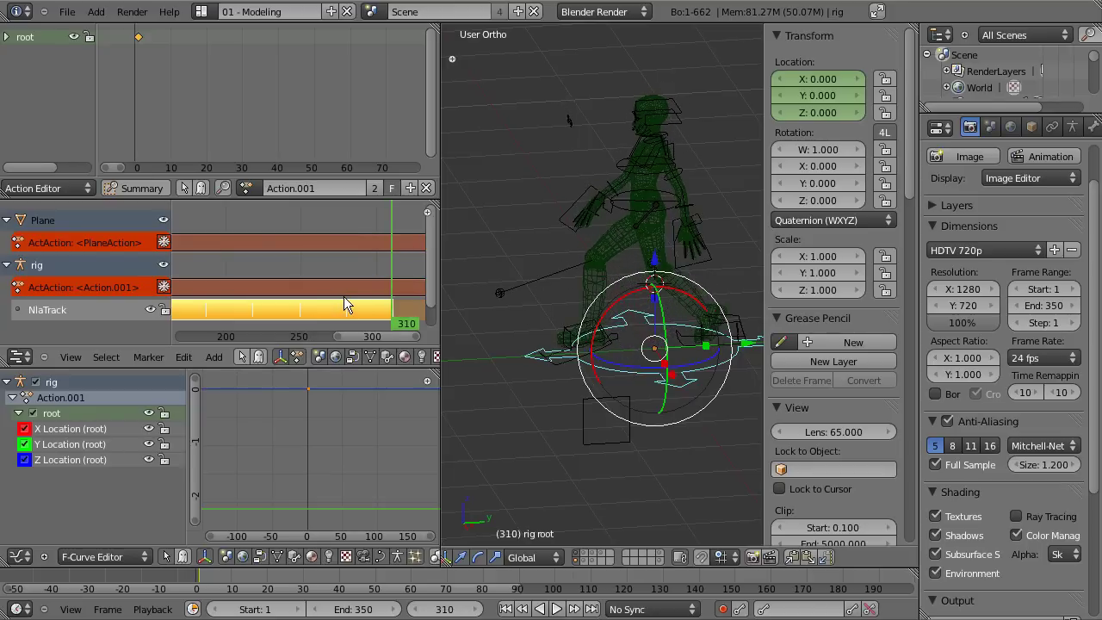
pyautogui.press('Right')
pyautogui.press('Right')
pyautogui.press('Right')
pyautogui.press('Left')
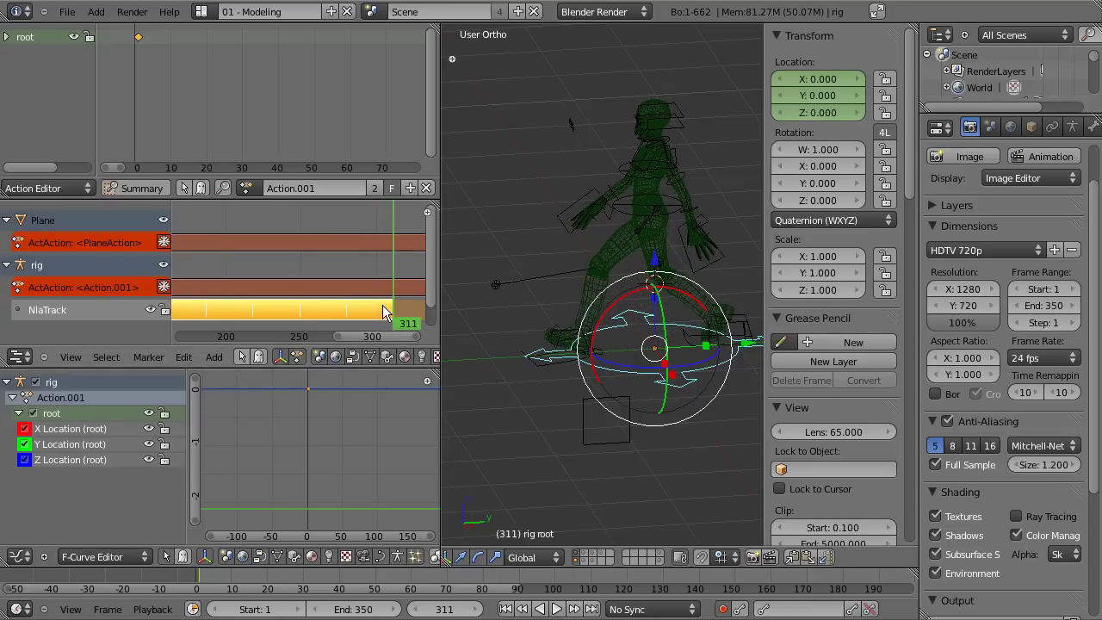
pyautogui.press('Right')
pyautogui.press('Left')
pyautogui.press('Right')
pyautogui.press('Left')
pyautogui.press('Right')
pyautogui.press('Left')
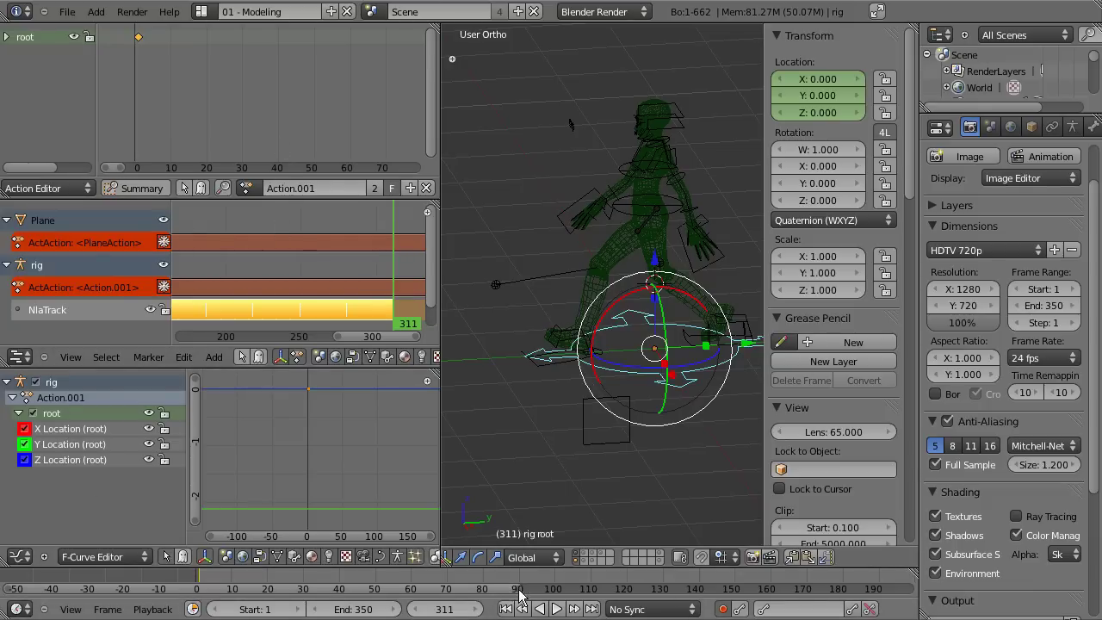
pyautogui.scroll(-2, 516, 594)
pyautogui.scroll(-2, 516, 594)
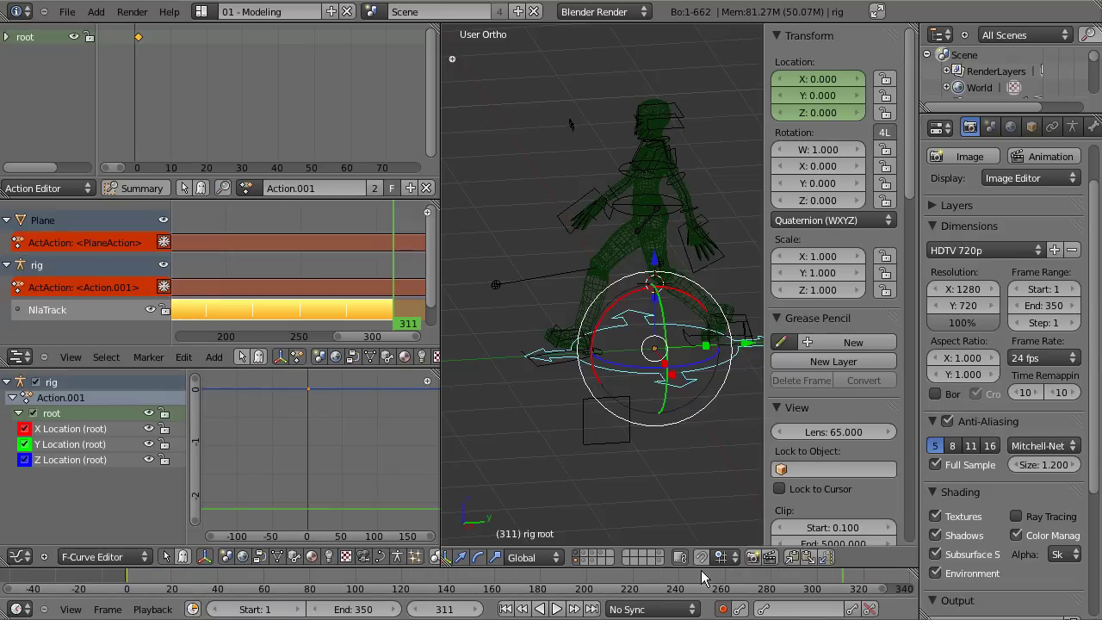